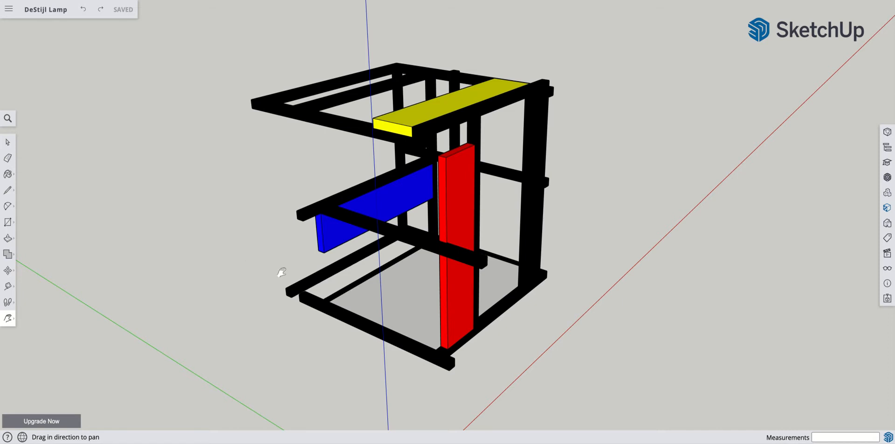
- Select the entire existing lamp model and delete it to leave an empty workspace
click(8, 142)
click(309, 287)
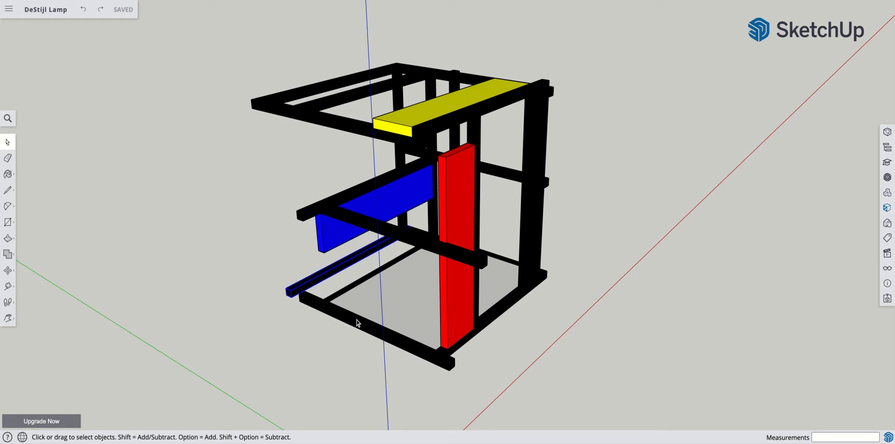
click(396, 292)
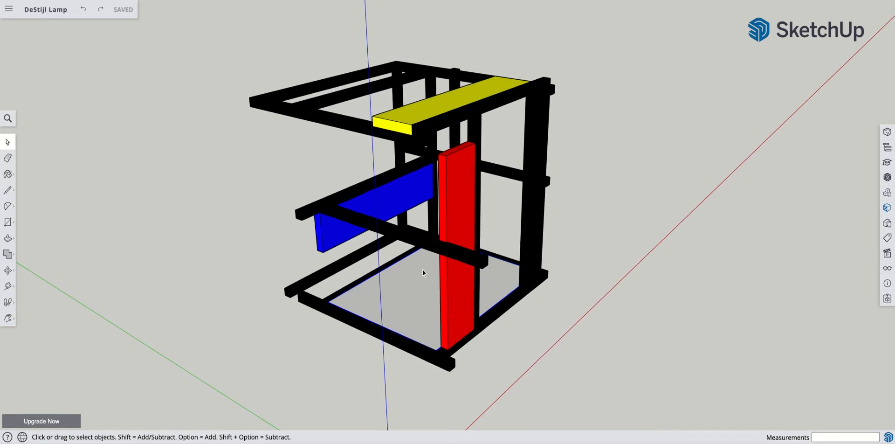
scroll(280, 219, down, 1)
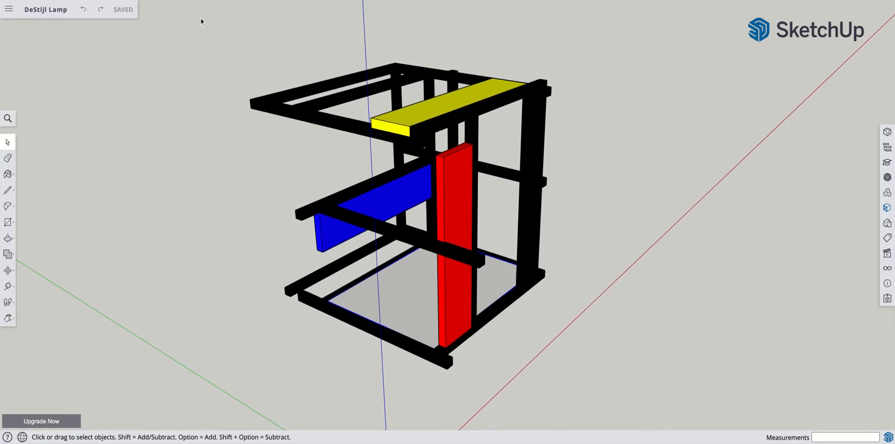
click(311, 280)
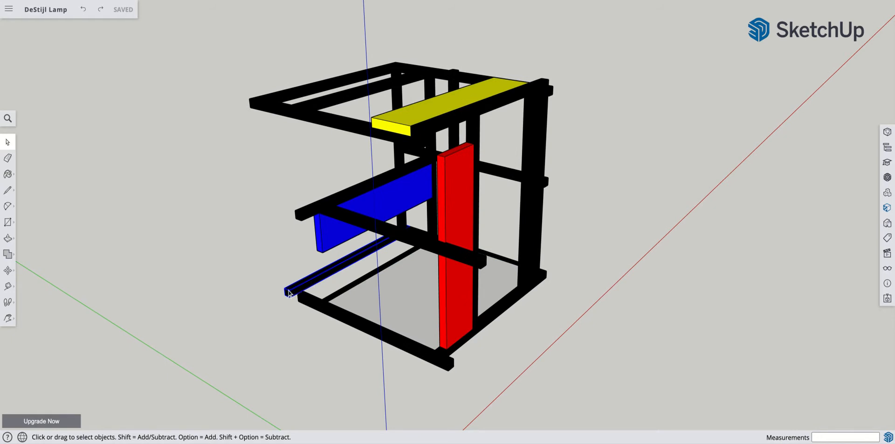
scroll(285, 294, up, 1)
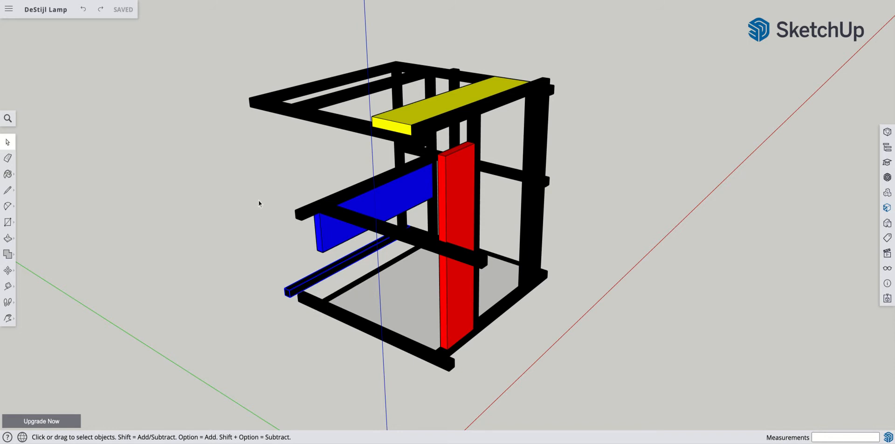
drag(219, 53, 657, 385)
key(Delete)
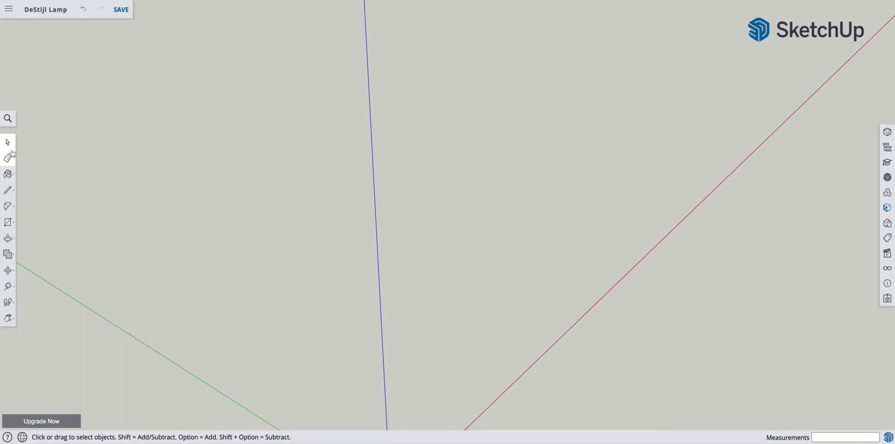
- Draw a 300 by 12 mm rectangle on the ground plane, with its long side parallel to the red axis
click(8, 223)
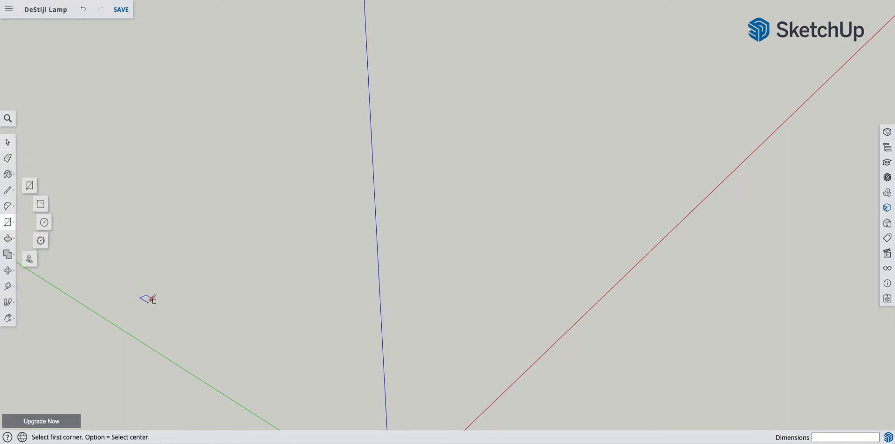
click(171, 310)
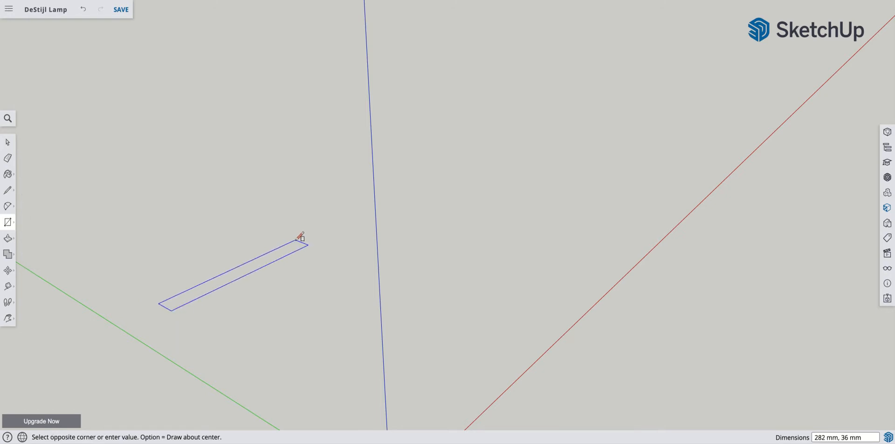
click(297, 241)
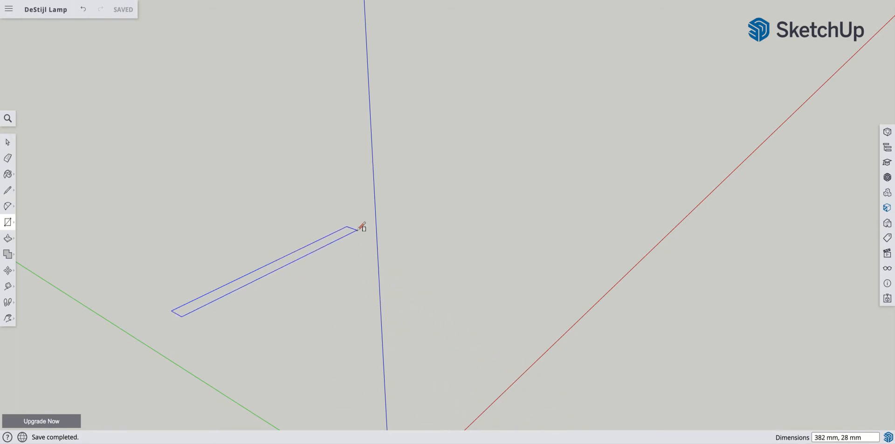
text(300,12)
key(Return)
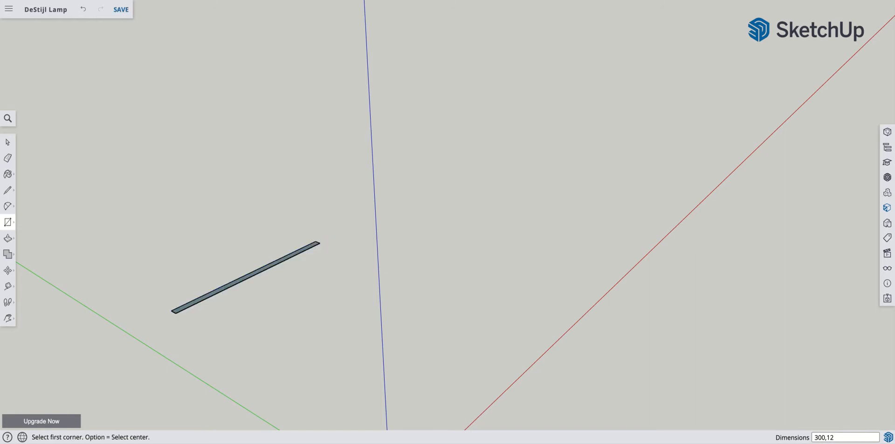
- Push/Pull the rectangle's face upward 12 mm to form a square bar
scroll(219, 296, up, 5)
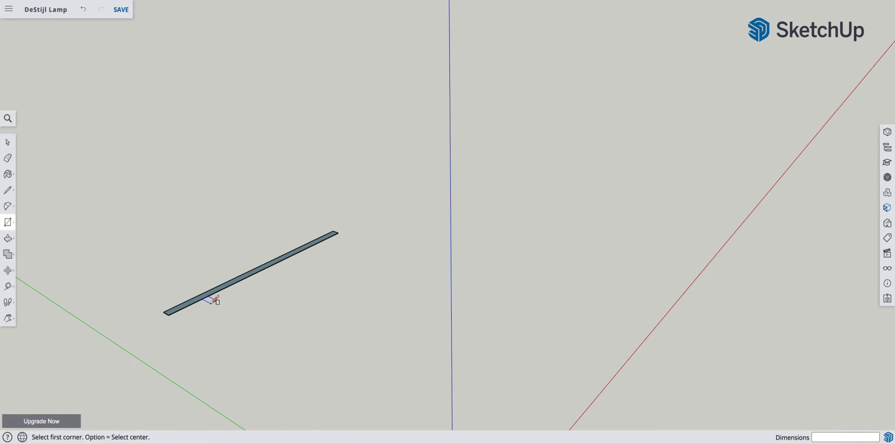
scroll(219, 296, up, 3)
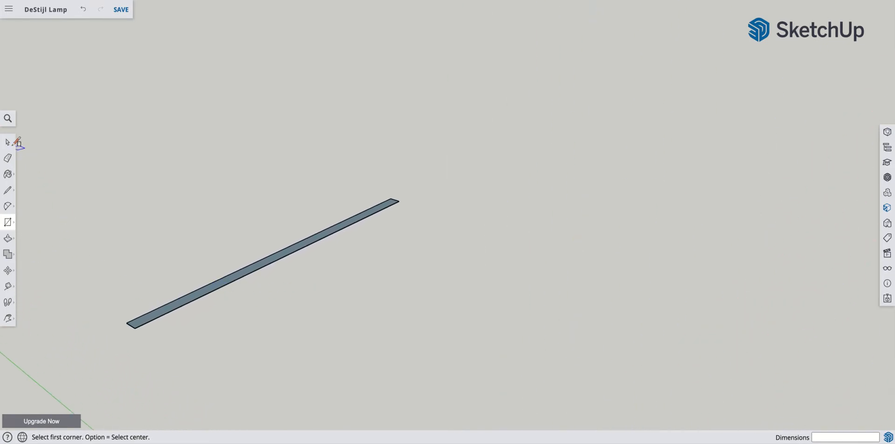
click(8, 239)
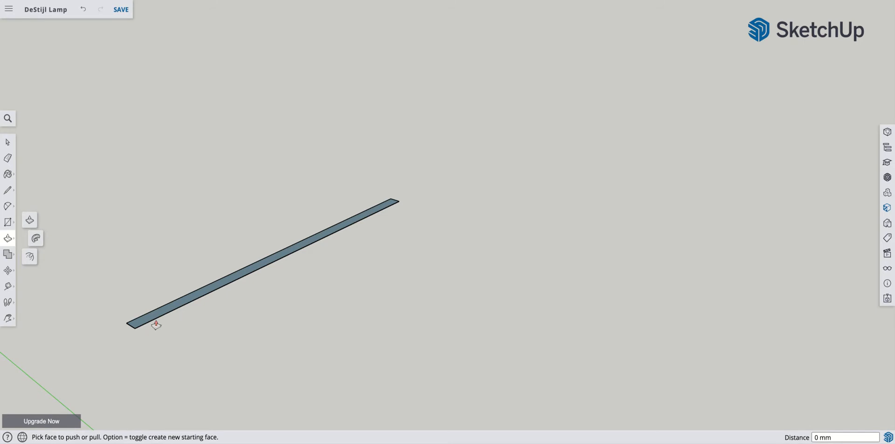
scroll(172, 308, up, 5)
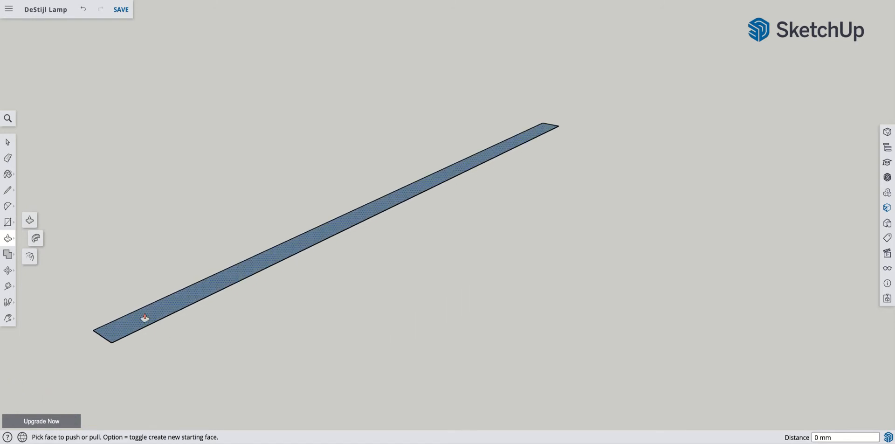
drag(145, 319, 182, 240)
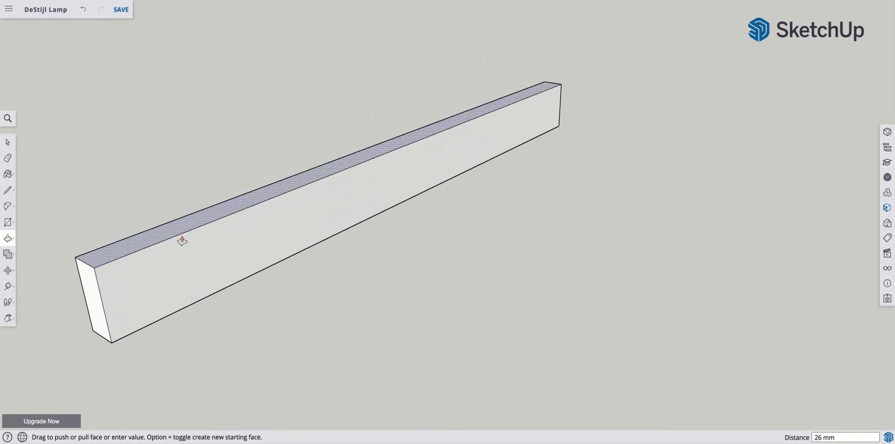
text(12)
key(Return)
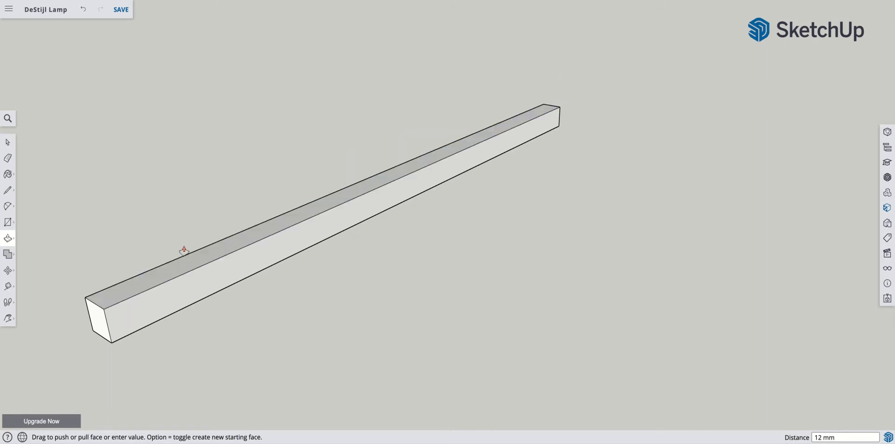
- Select all of the bar's geometry and make it a component with the definition name "grey"
click(7, 141)
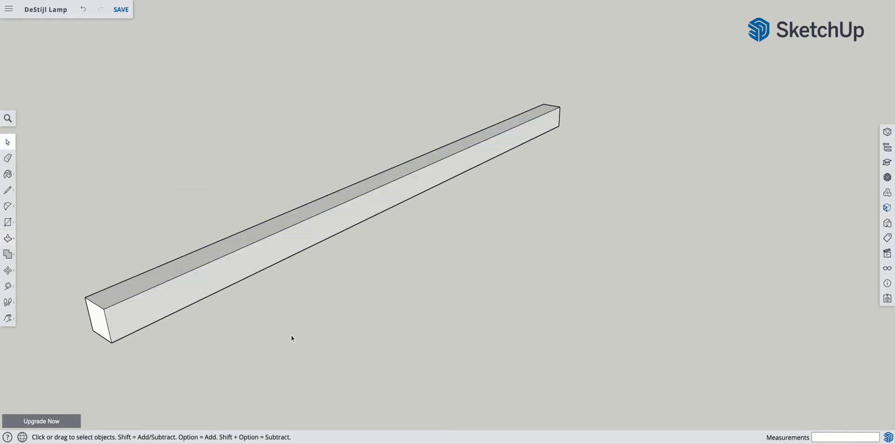
drag(295, 317, 261, 286)
drag(146, 189, 368, 364)
drag(28, 220, 200, 361)
drag(163, 205, 327, 325)
drag(33, 26, 620, 373)
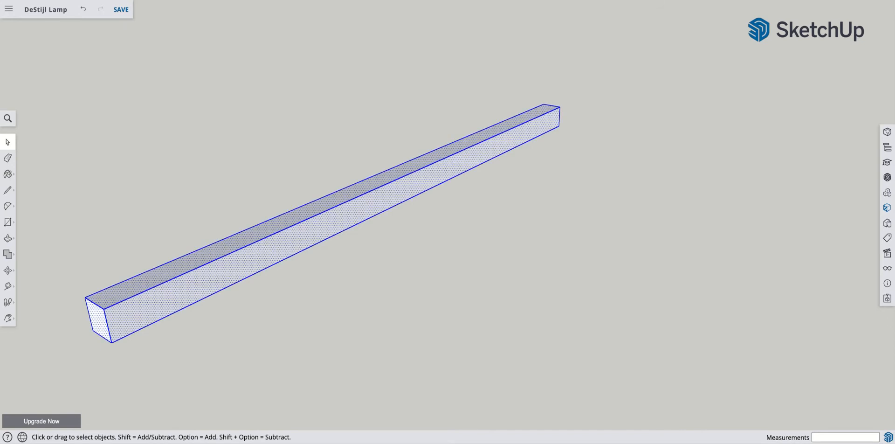
right_click(321, 232)
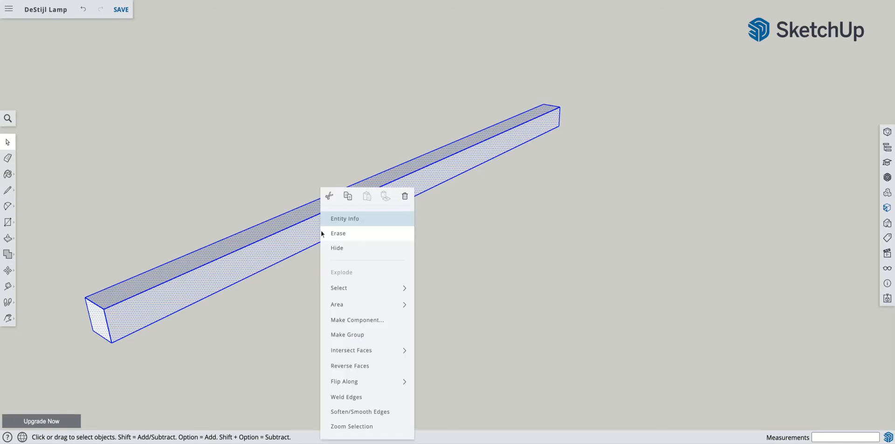
click(375, 325)
text(g)
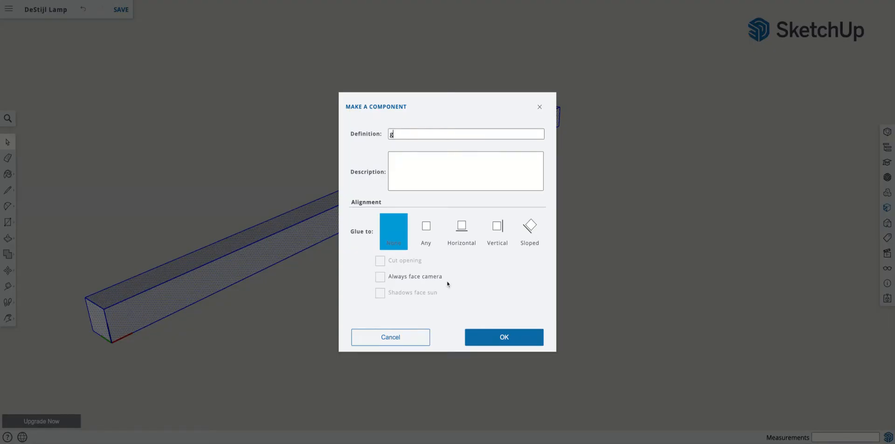
text(rey)
click(480, 337)
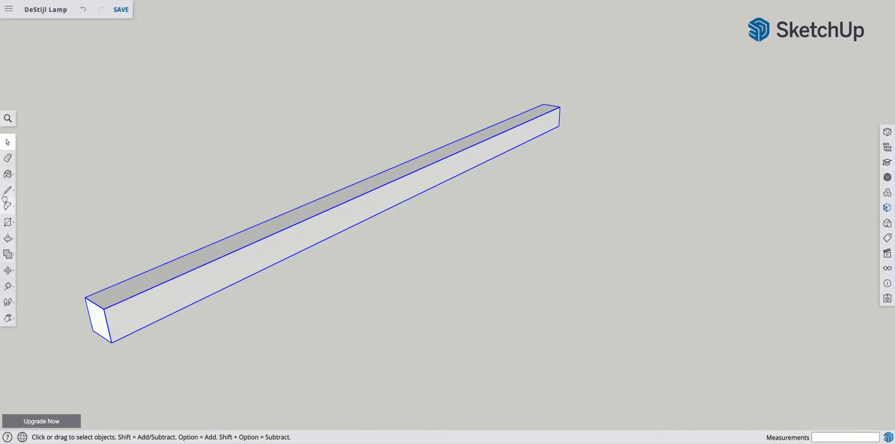
- Paint the bar component with the dark grey Color M06 from the Colors materials, and clear the selection
click(9, 180)
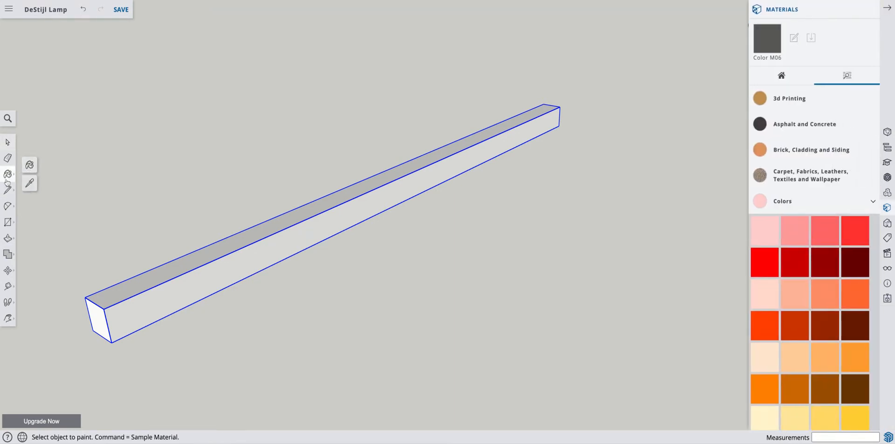
click(780, 76)
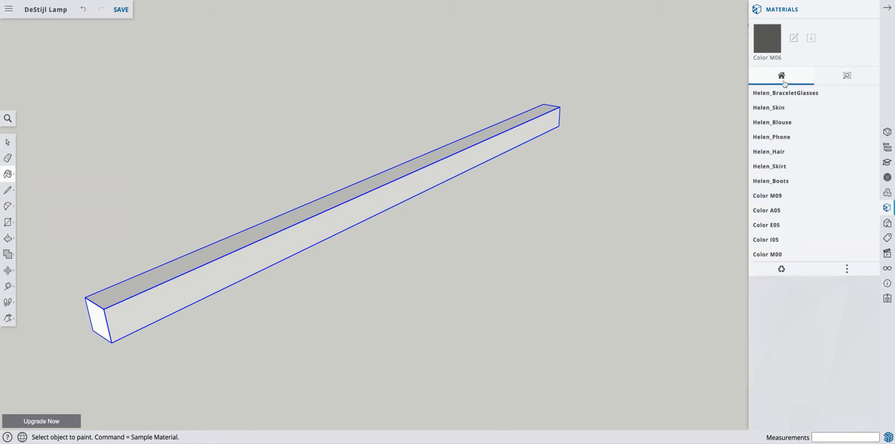
click(846, 77)
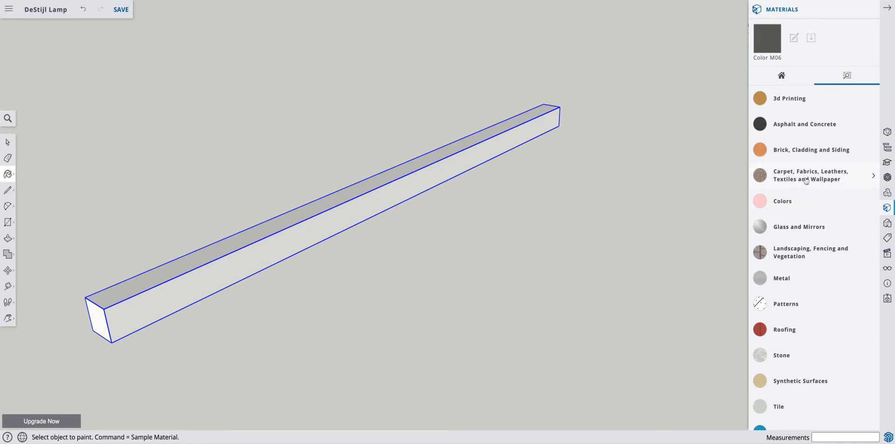
click(796, 208)
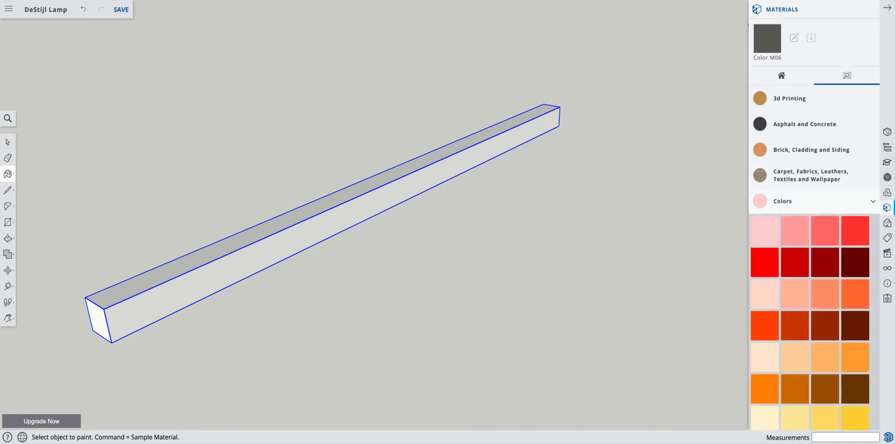
scroll(842, 282, down, 5)
scroll(842, 282, down, 10)
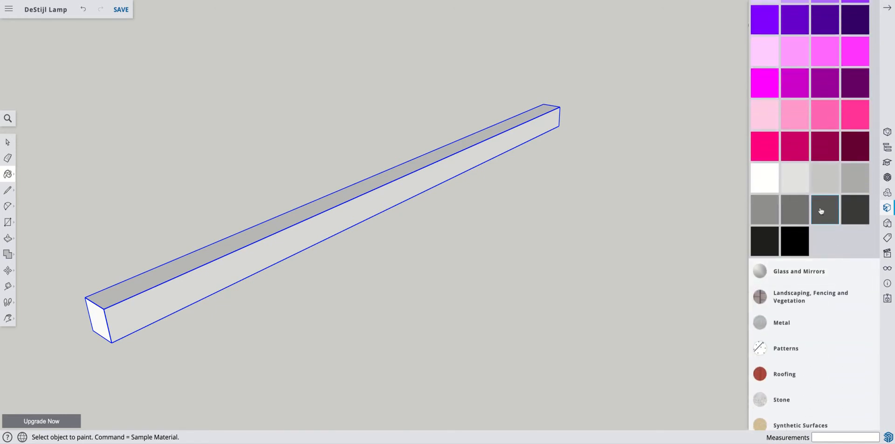
click(397, 177)
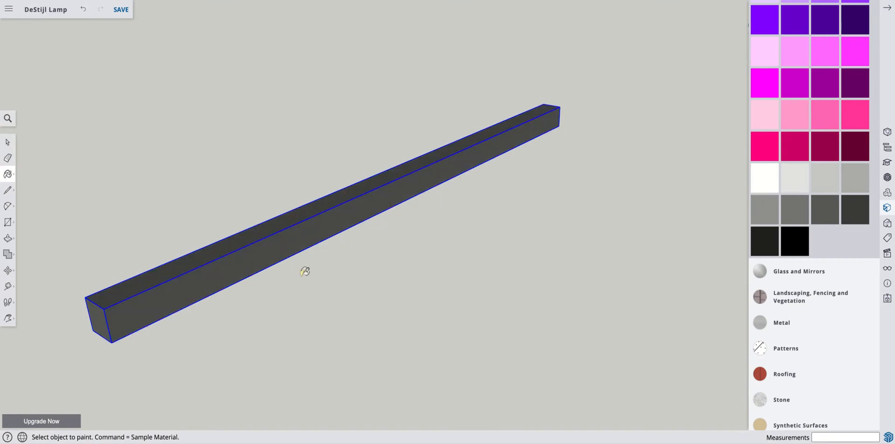
click(7, 141)
click(135, 160)
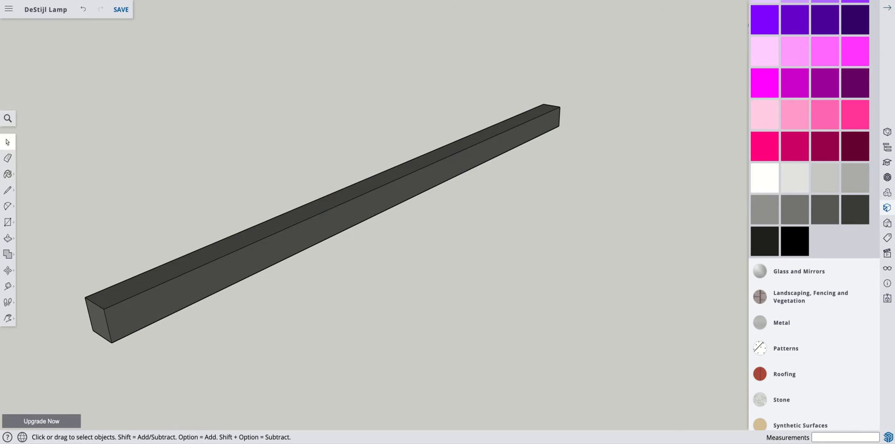
click(887, 8)
- Copy the grey bar 45 mm along the green axis and multiply the copy x4 to make an evenly spaced row
scroll(496, 208, down, 5)
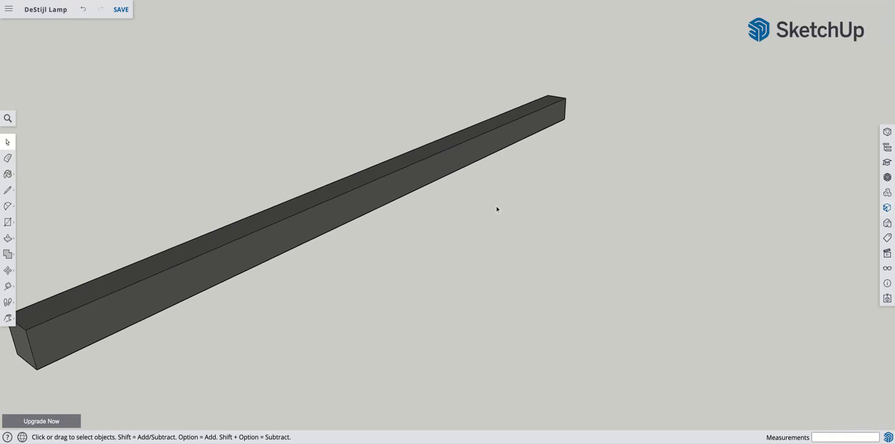
click(403, 212)
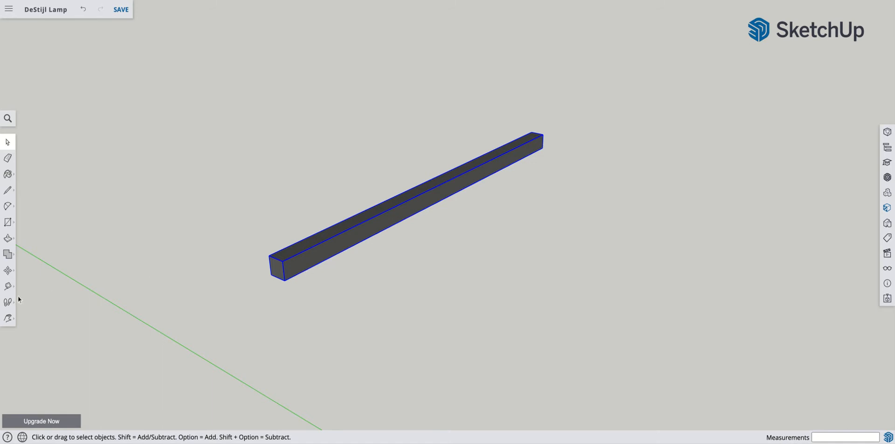
click(8, 271)
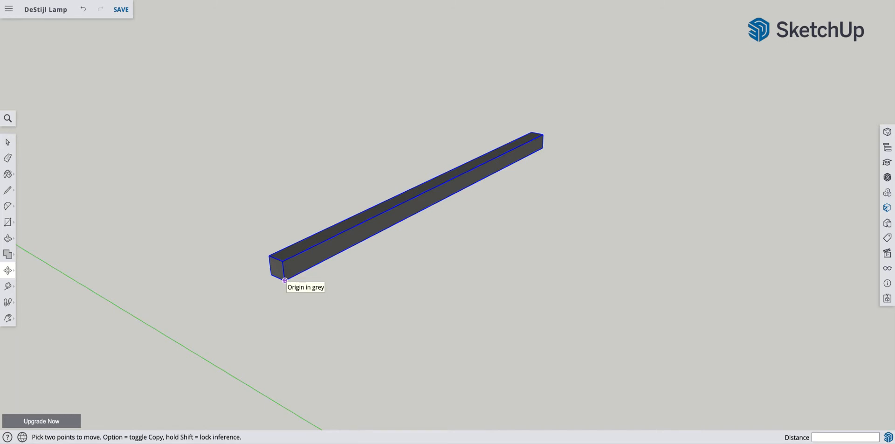
click(284, 280)
key(alt)
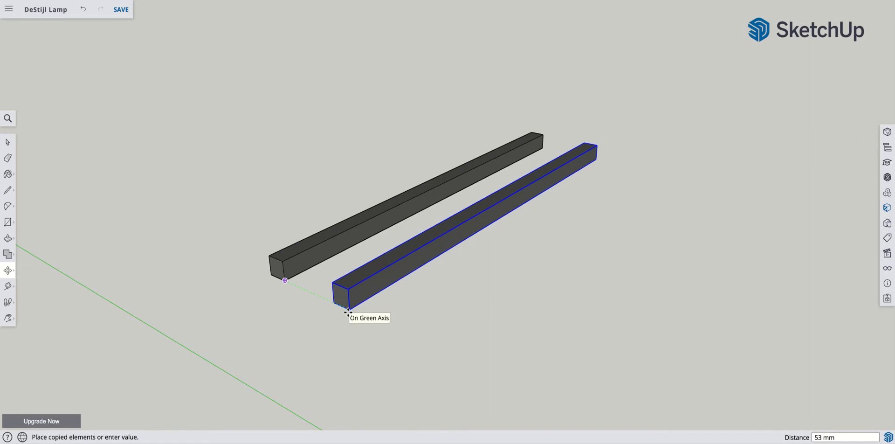
text(45)
key(Return)
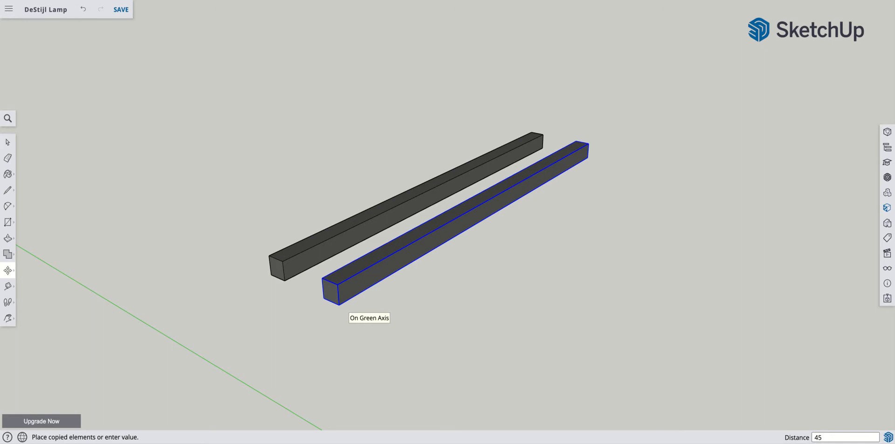
text(x)
key(Return)
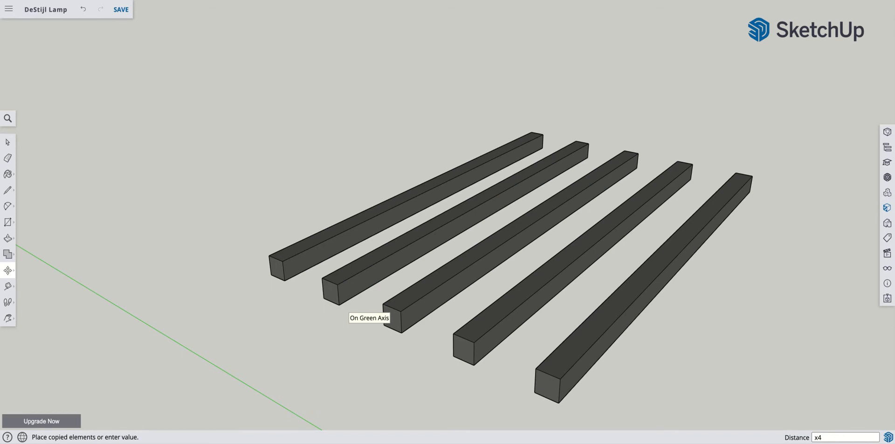
- Copy the rearmost bar of the row 20 mm upward along the blue axis and multiply the copy x6
click(284, 280)
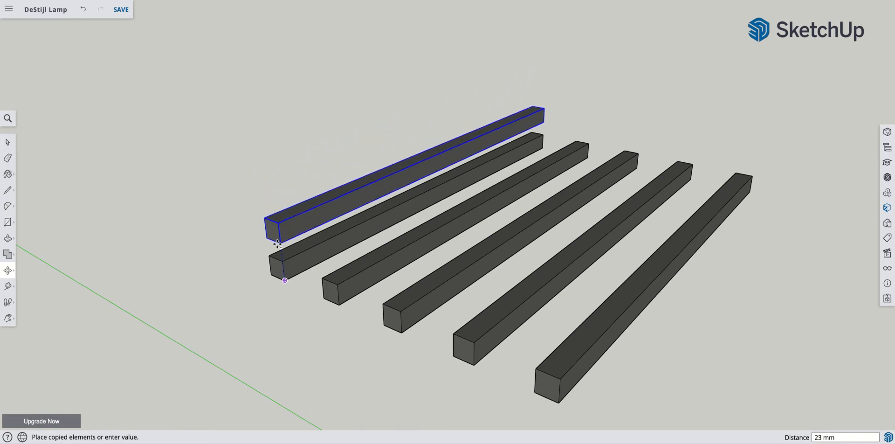
text(20)
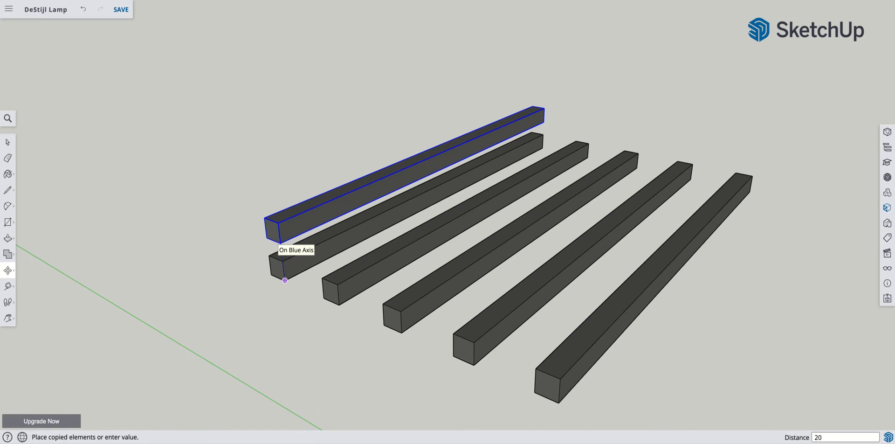
key(Return)
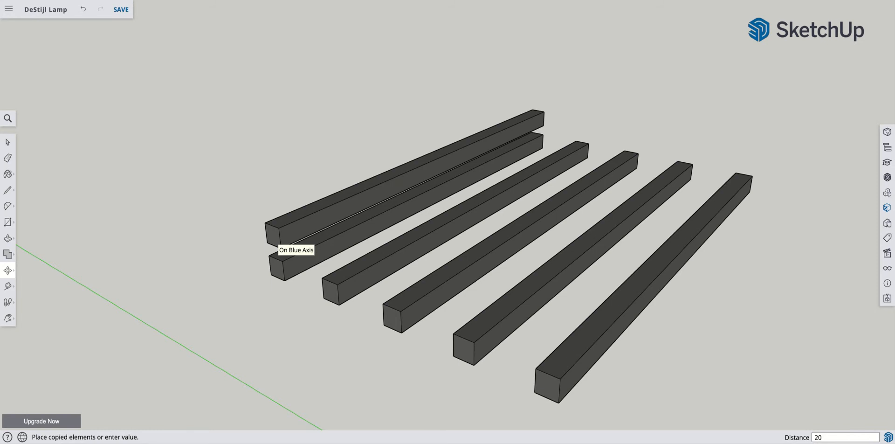
text(x6)
key(Return)
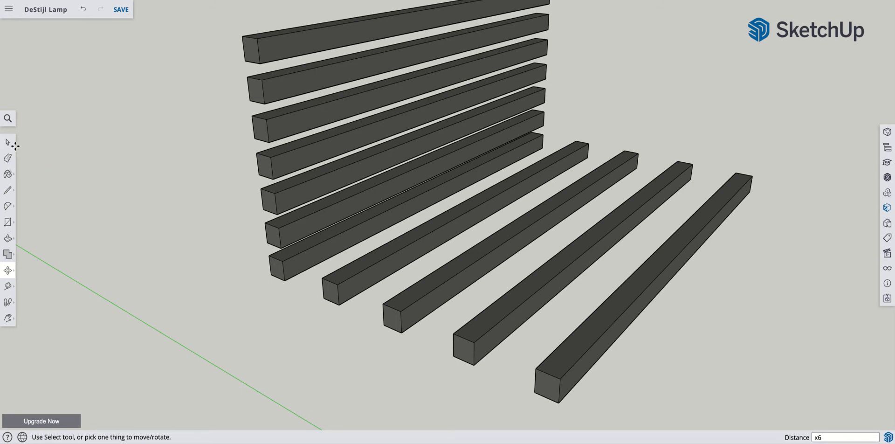
- Delete the two lowest copies directly above the rearmost bar and the middle bar of the ground row
click(8, 143)
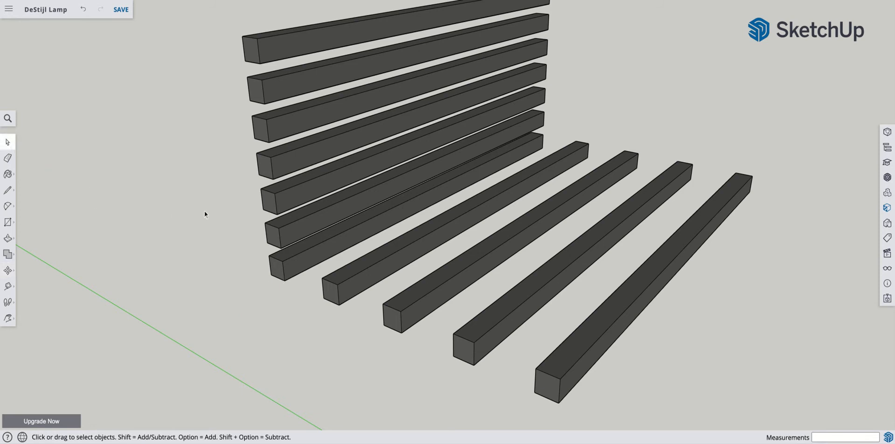
click(270, 204)
key(Delete)
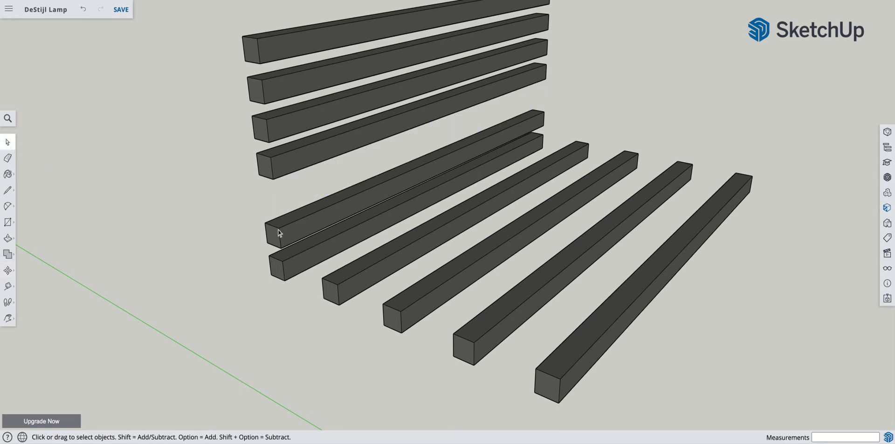
key(Delete)
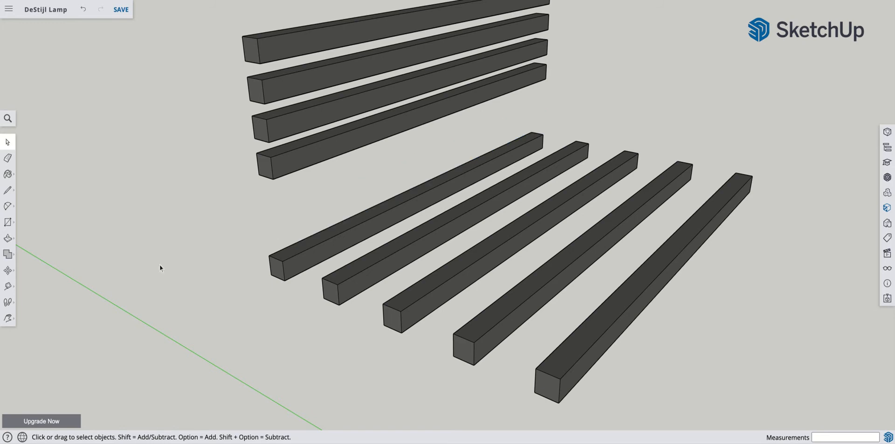
click(384, 259)
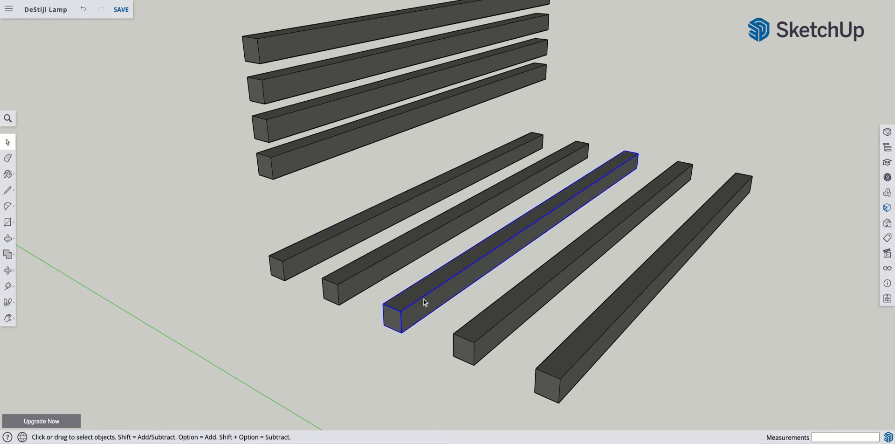
key(Delete)
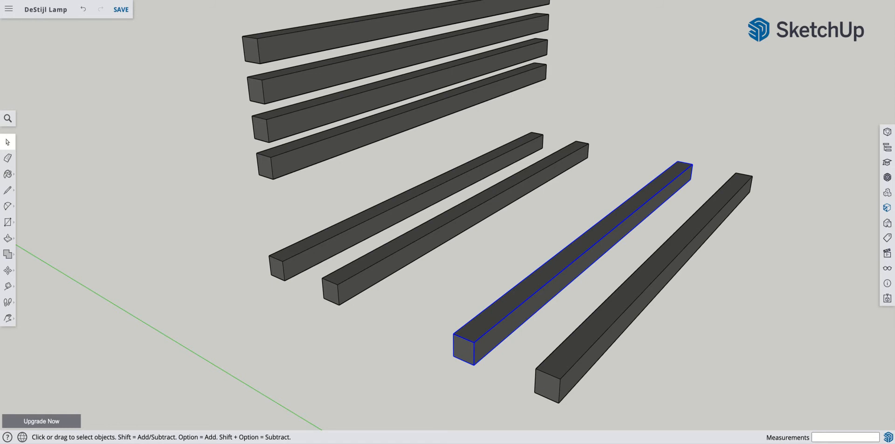
click(7, 270)
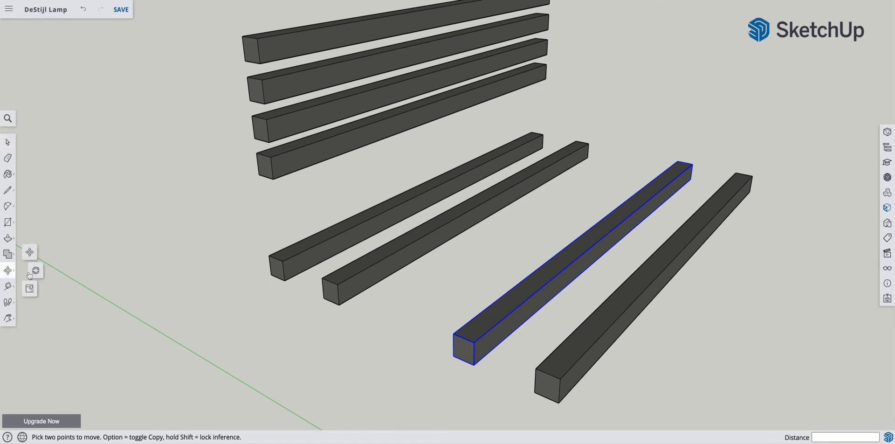
click(36, 275)
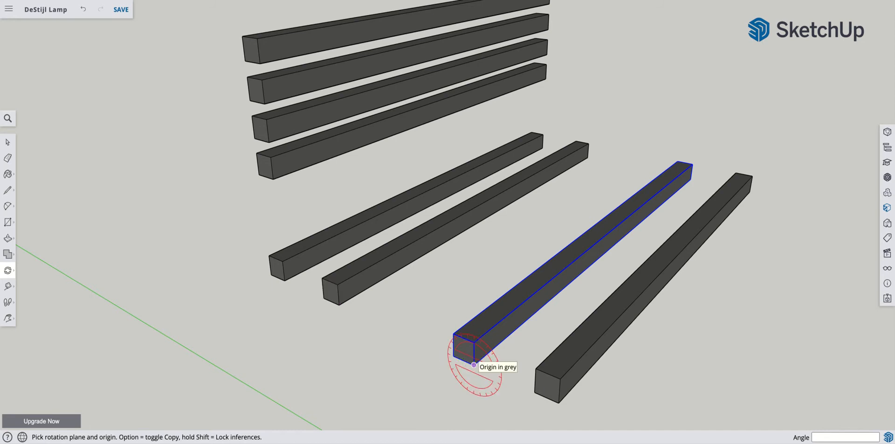
click(474, 364)
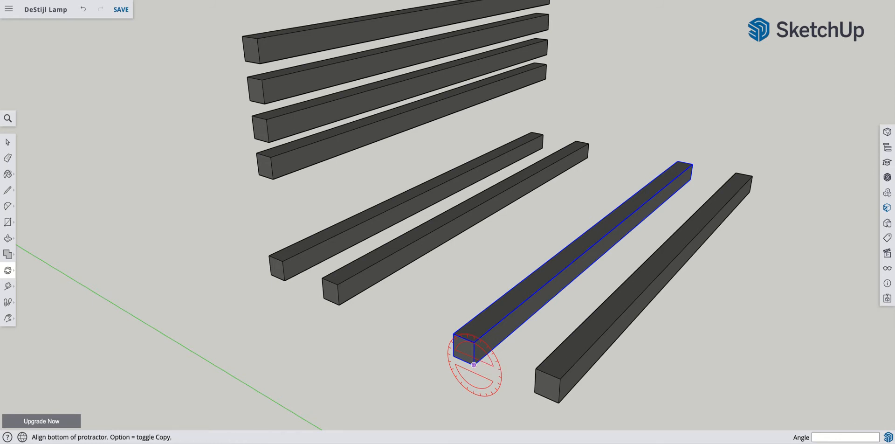
click(453, 355)
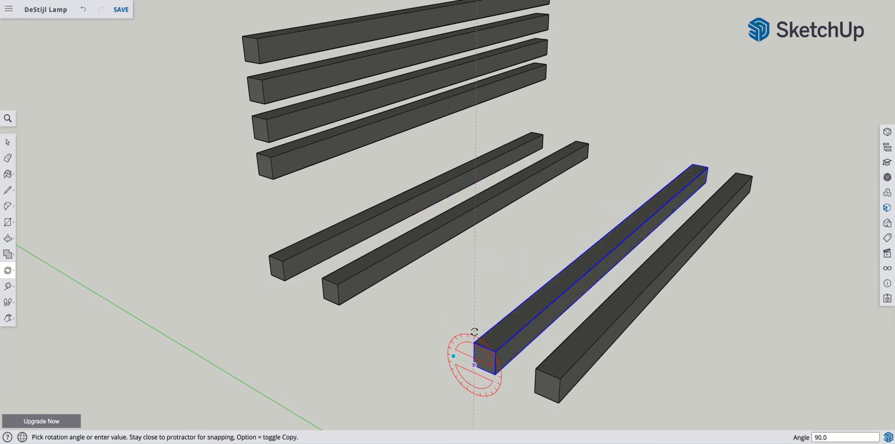
key(Escape)
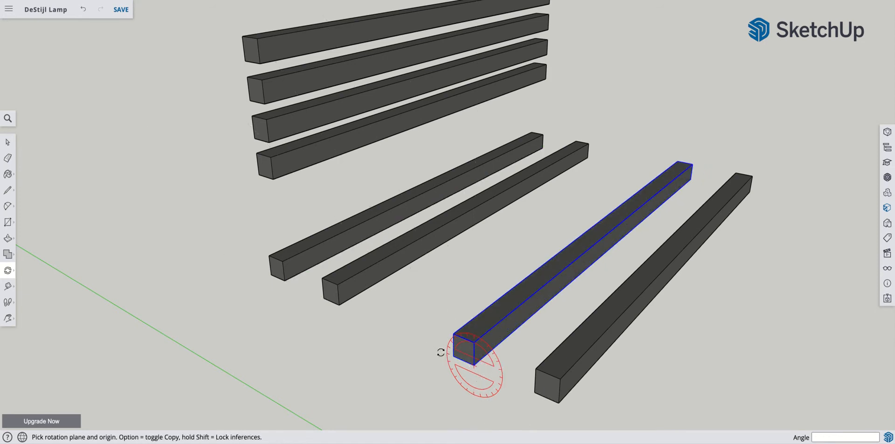
- Rotate the selected bar 90 degrees in the green protractor plane about its end's bottom corner so it stands vertically
click(474, 364)
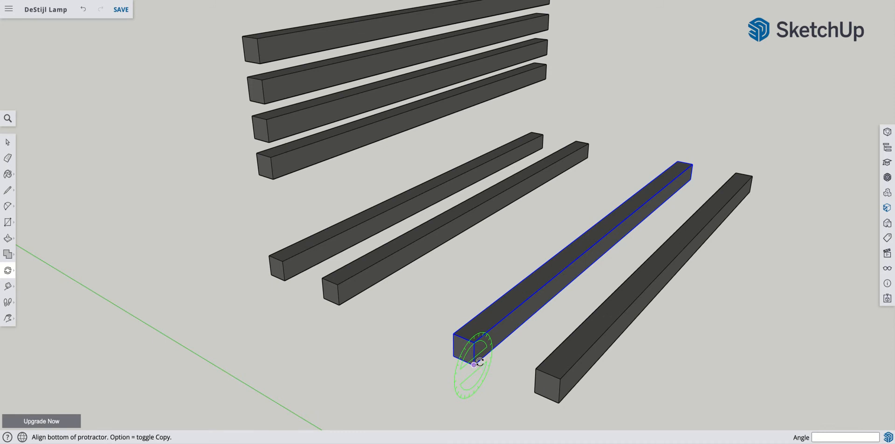
click(492, 348)
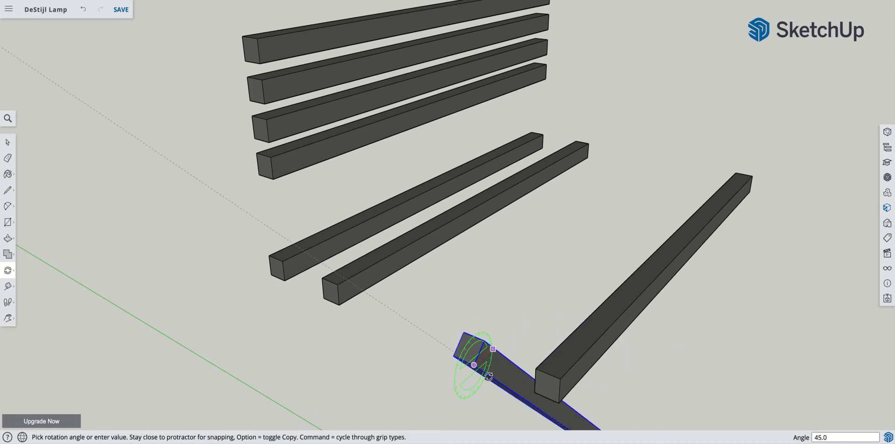
click(468, 381)
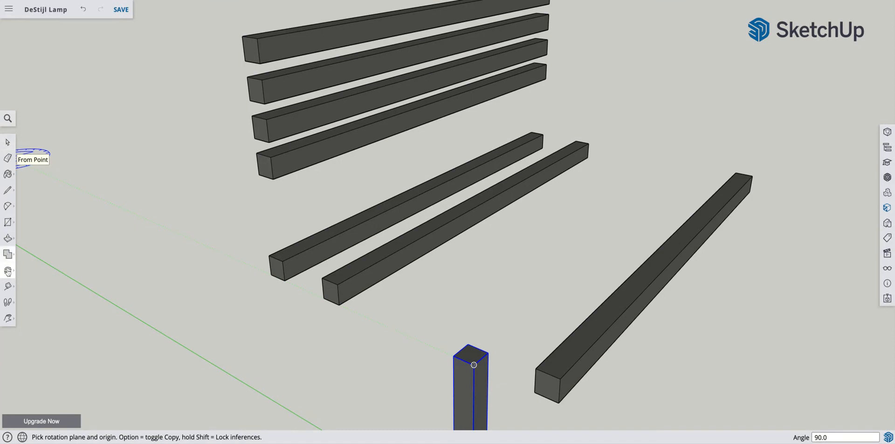
- Move the upright bar's top corner to the end of the highest stacked bar, and shift it 12 mm outward against the bar ends
mouse_move(7, 270)
click(29, 252)
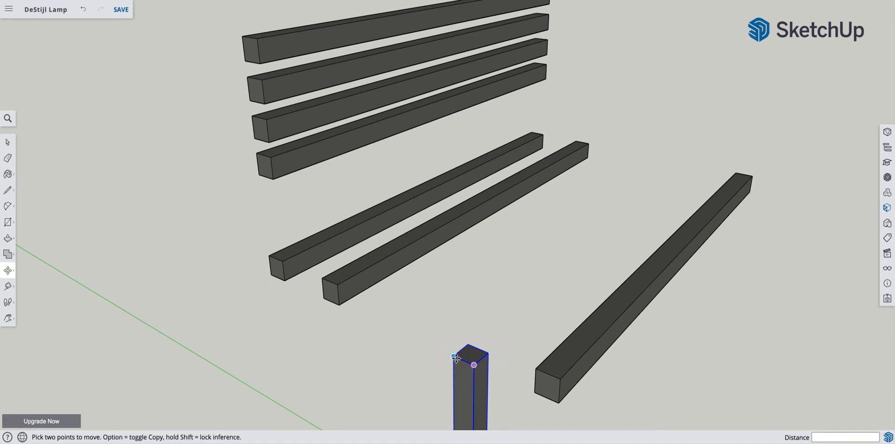
click(469, 343)
click(454, 359)
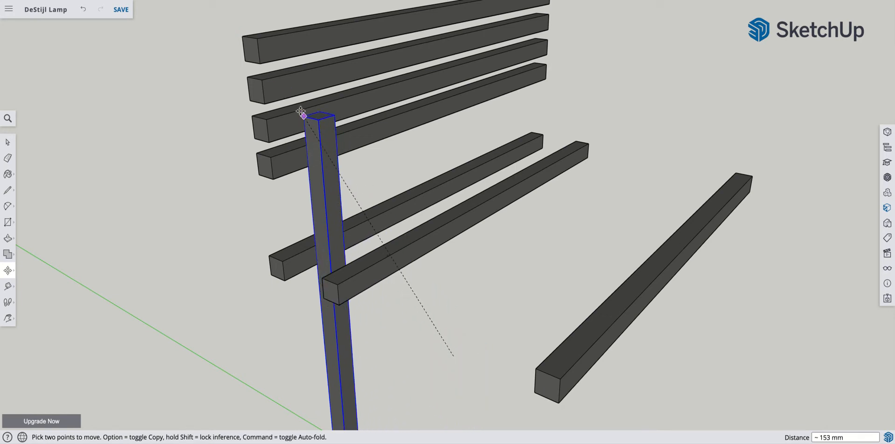
click(246, 42)
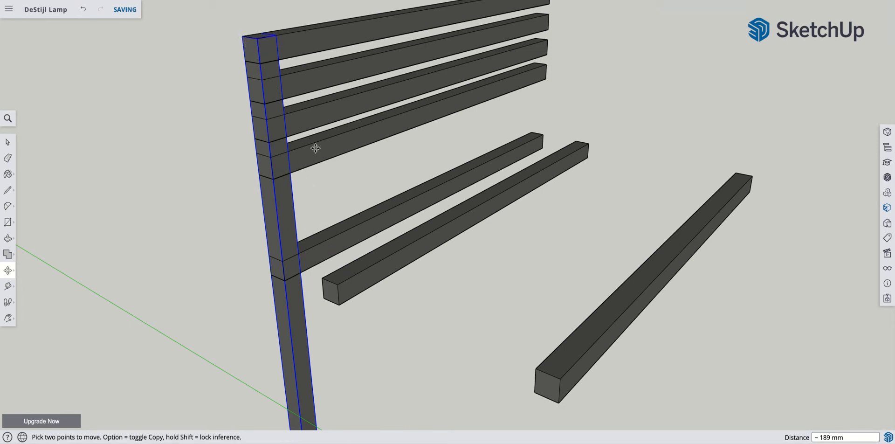
click(262, 33)
click(243, 36)
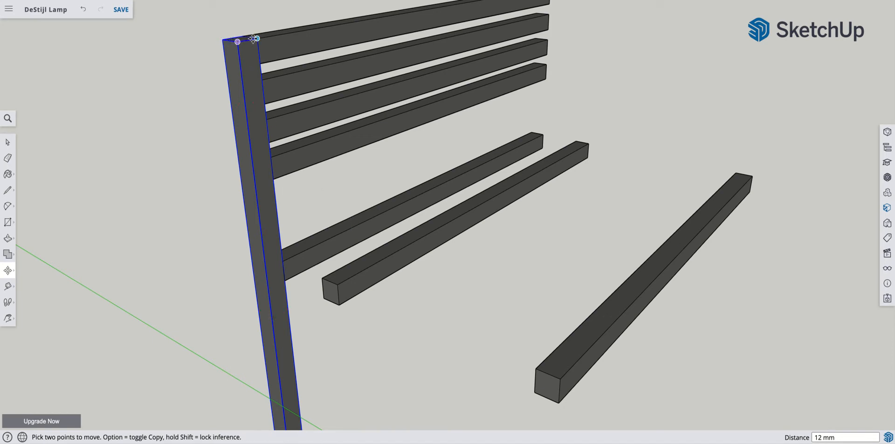
- Move the upright bar 168 mm up the blue axis so its foot meets the bottom corner of the lowest attached bar
scroll(251, 135, down, 4)
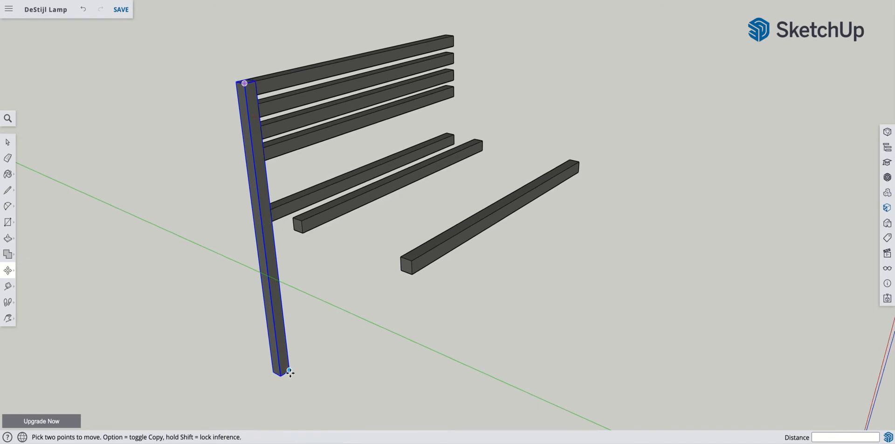
click(289, 370)
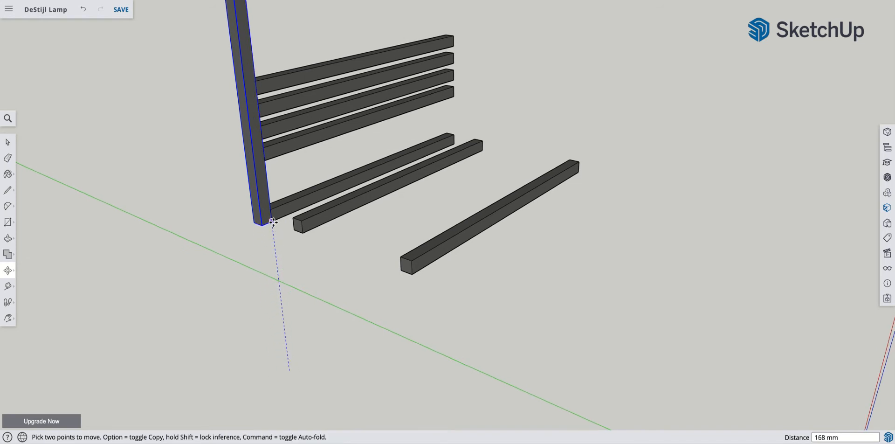
click(273, 221)
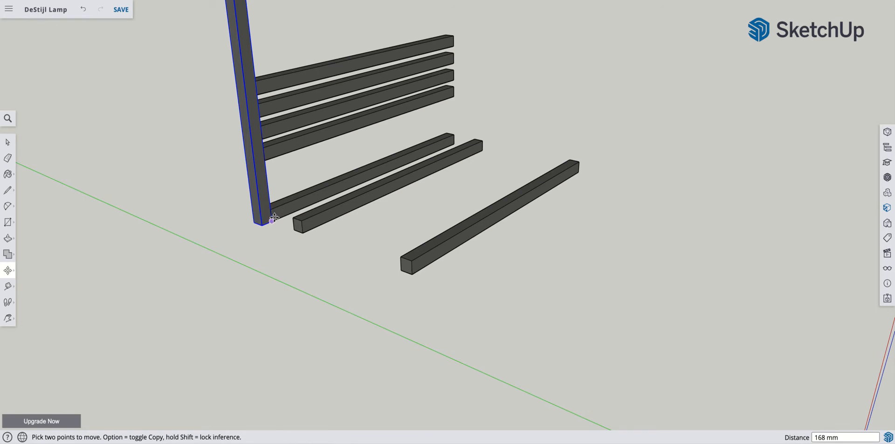
- Open the ground bar nearest the upright frame for component editing and push its near end face inward 50 mm
scroll(298, 205, up, 1)
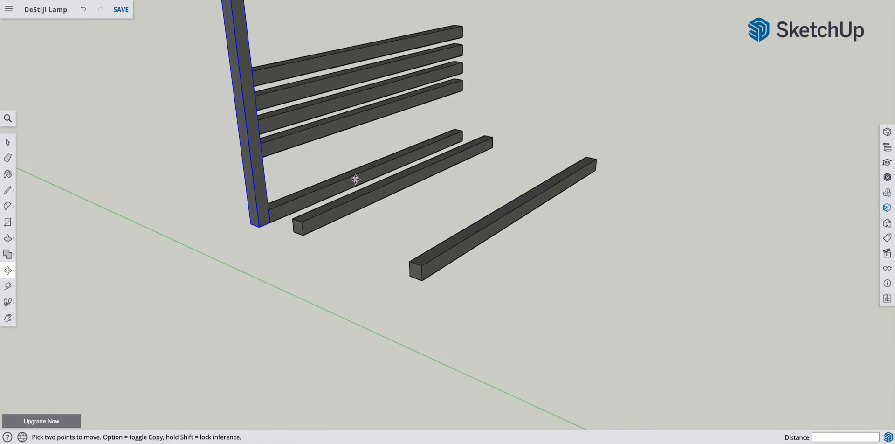
scroll(357, 180, up, 3)
scroll(357, 180, up, 1)
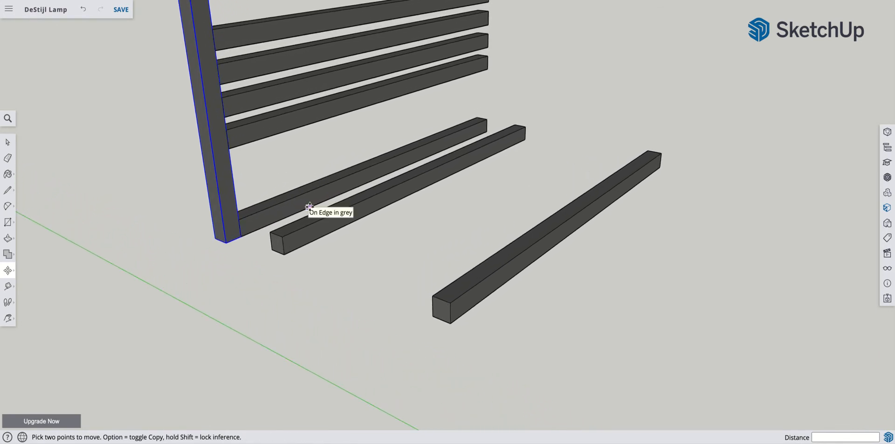
scroll(329, 209, up, 3)
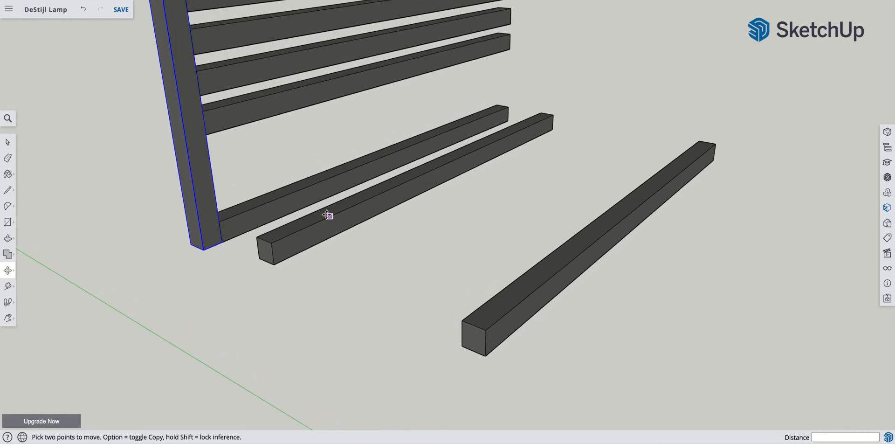
click(9, 141)
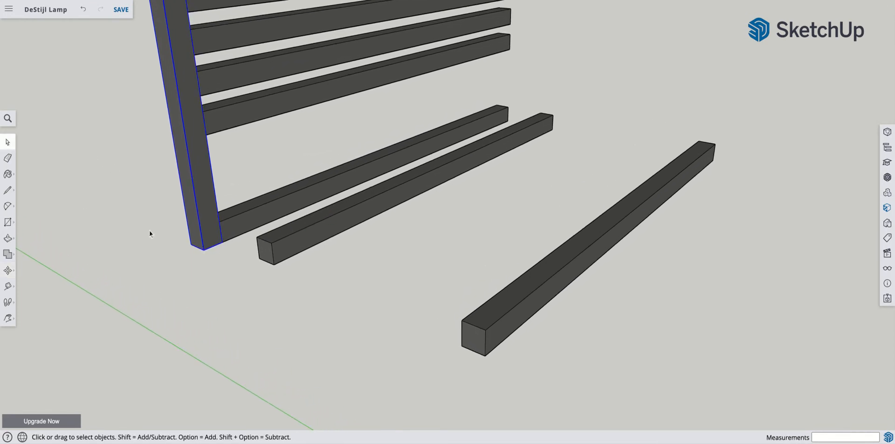
click(297, 247)
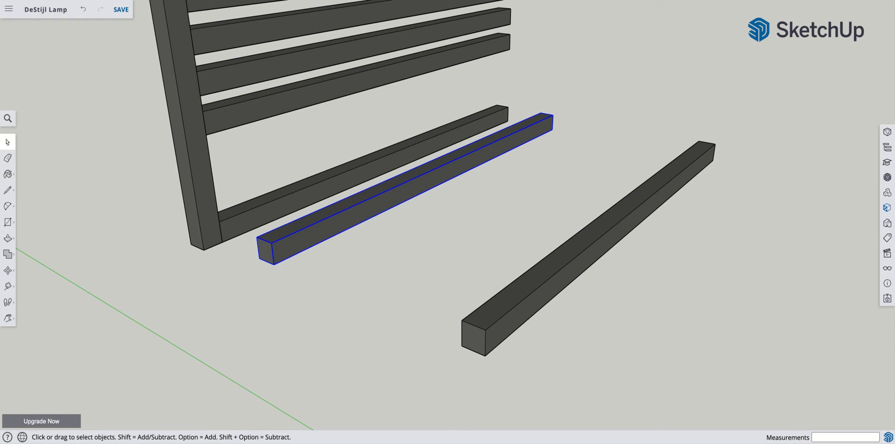
right_click(298, 247)
click(325, 233)
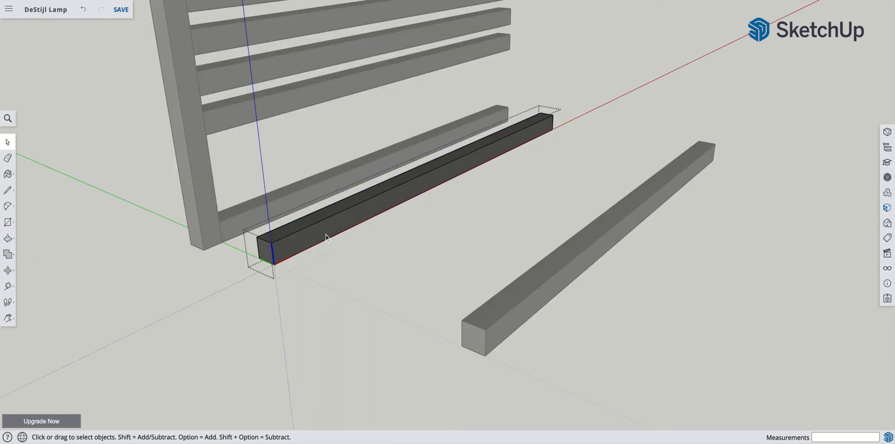
click(8, 239)
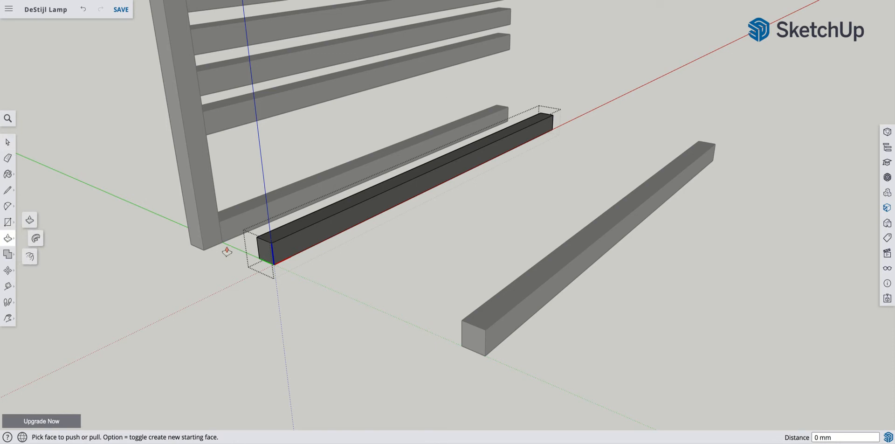
drag(264, 252, 368, 203)
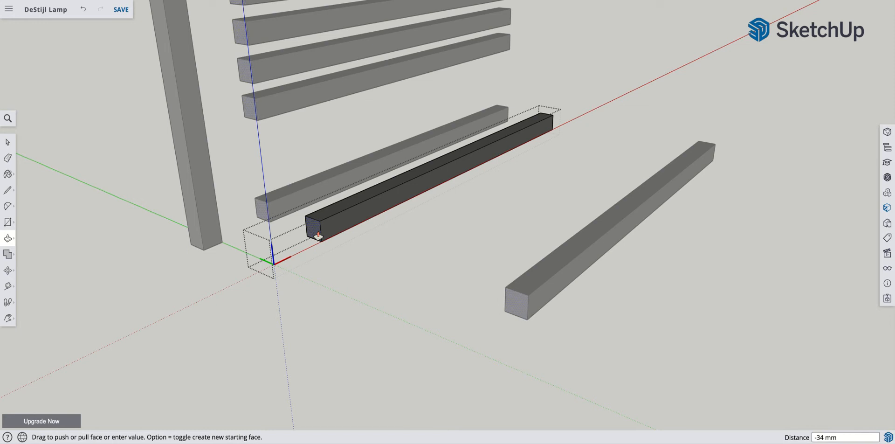
text(50)
key(Return)
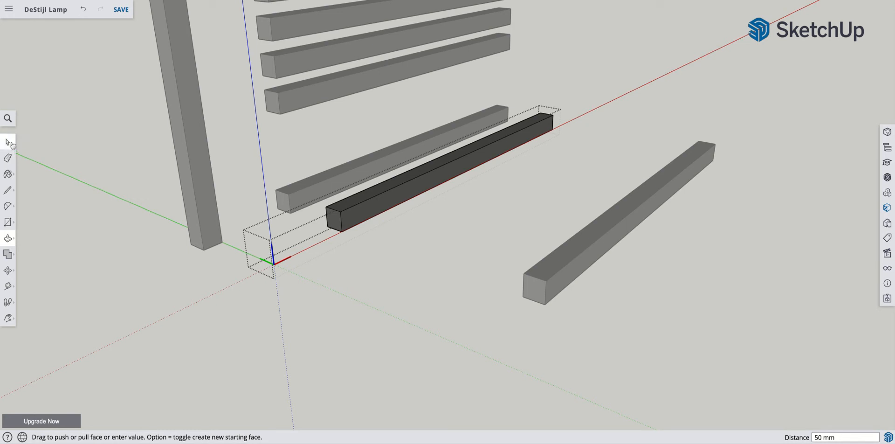
- Undo the end face's push/pull and leave component editing
key(super+z)
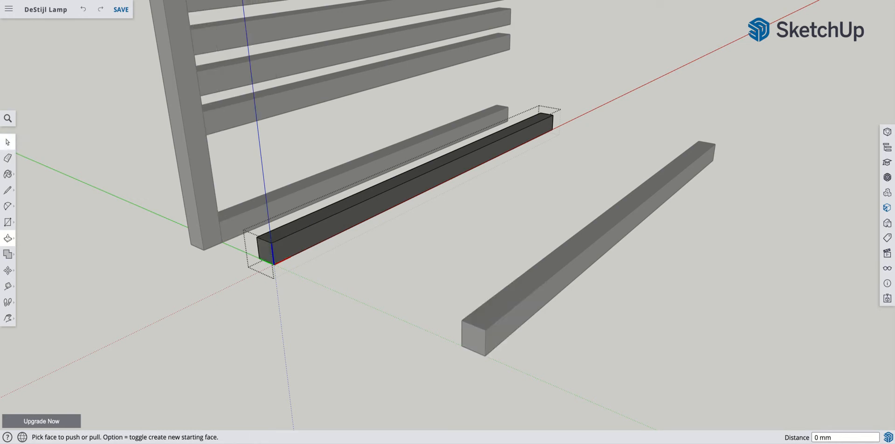
key(space)
click(337, 276)
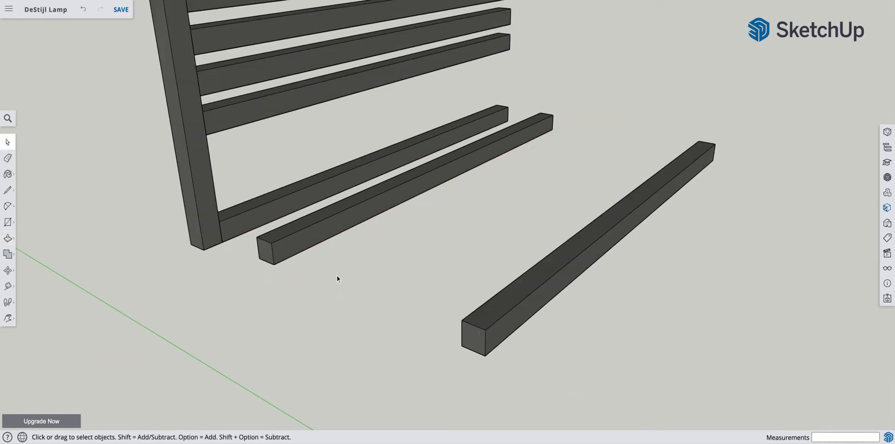
- Make the ground bar nearest the upright frame a unique component
right_click(310, 236)
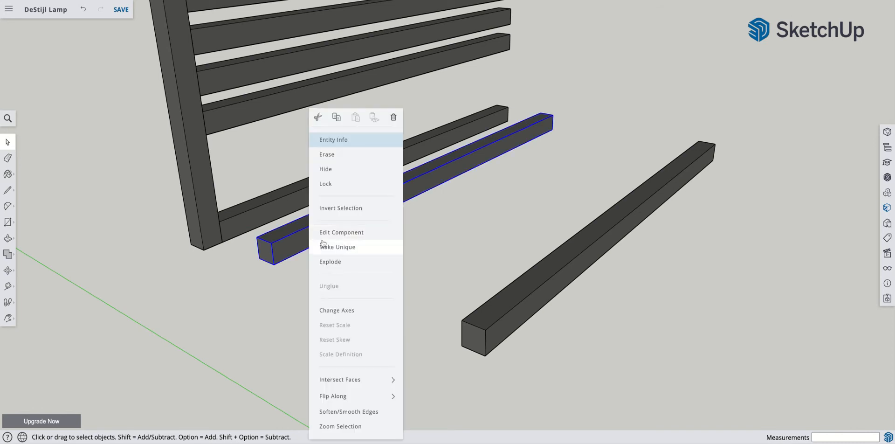
click(347, 247)
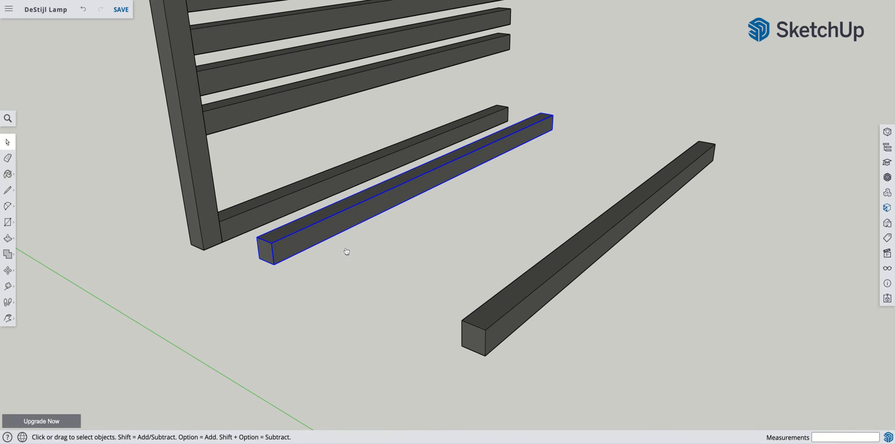
- Open the unique ground bar for editing, push its near end face inward 50 mm, and leave component editing
right_click(283, 256)
click(308, 233)
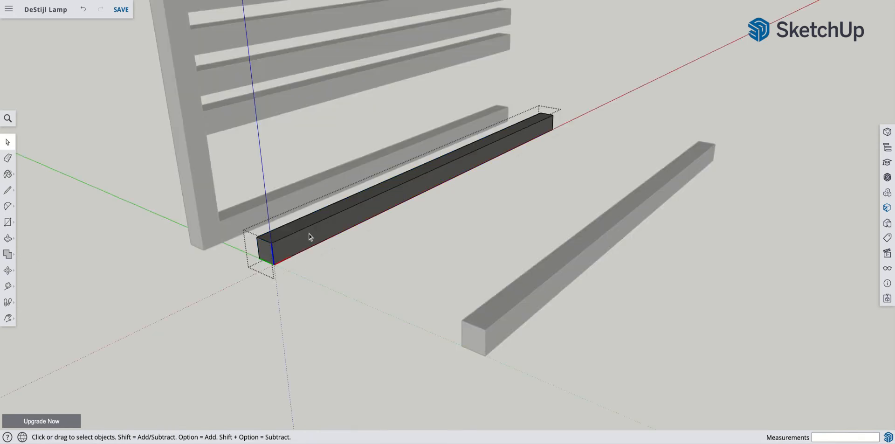
click(8, 239)
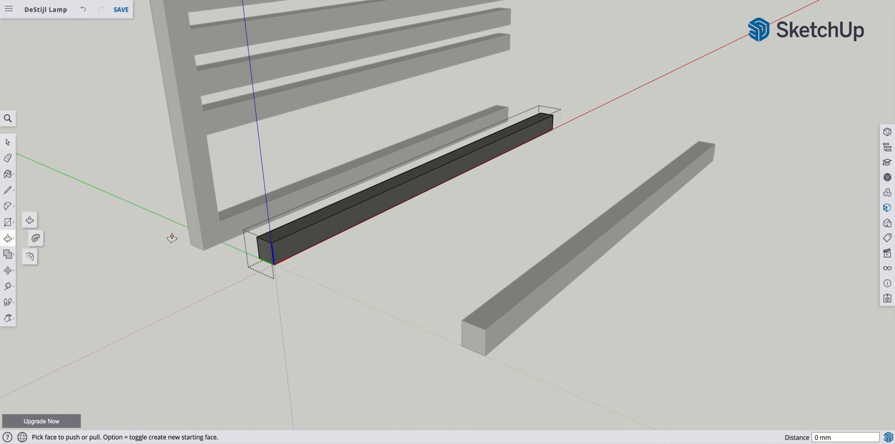
drag(257, 252, 337, 222)
text(50)
key(Return)
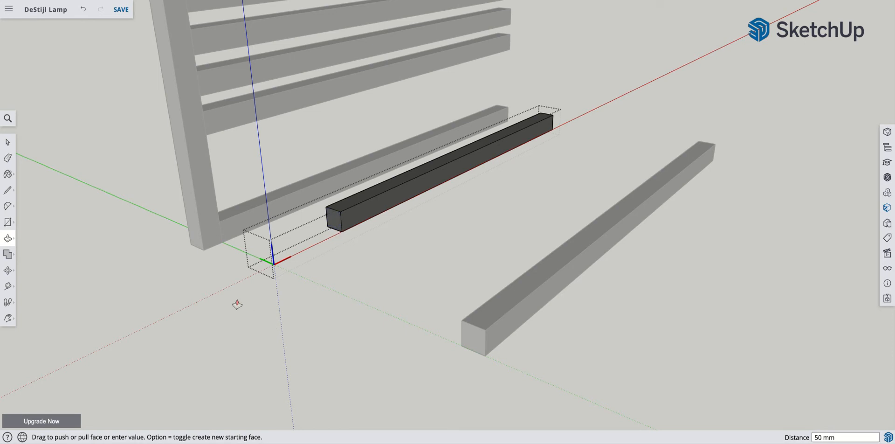
click(7, 142)
click(310, 284)
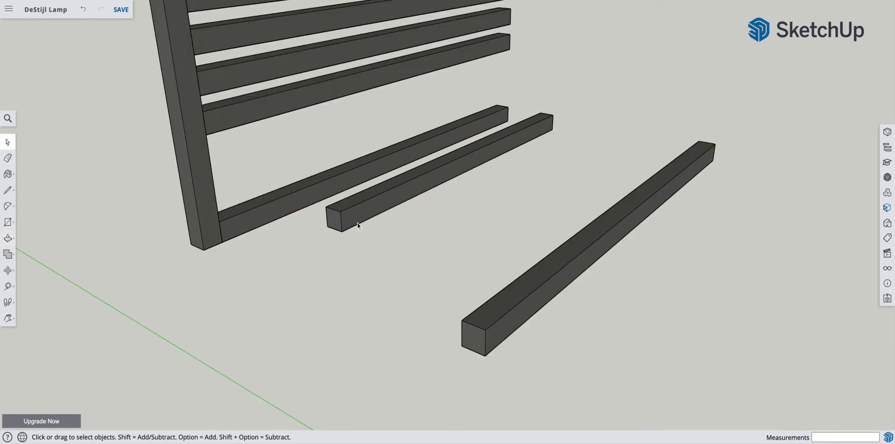
- Copy the shortened ground bar a short distance along the green axis, away from the upright frame
scroll(355, 222, down, 3)
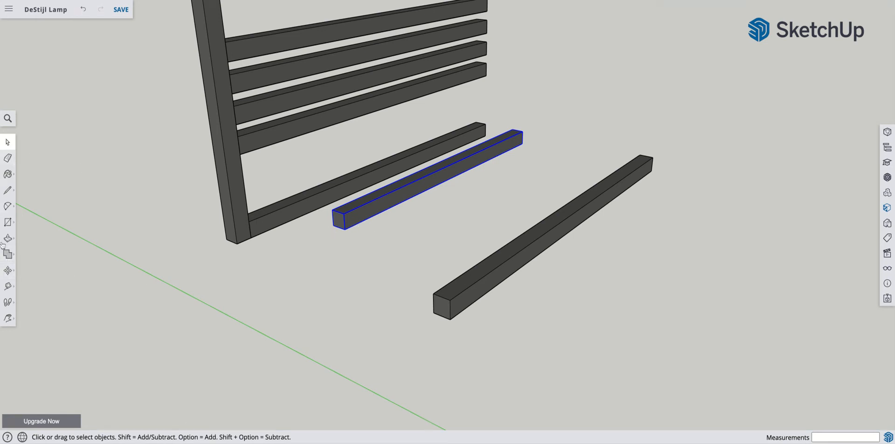
click(8, 270)
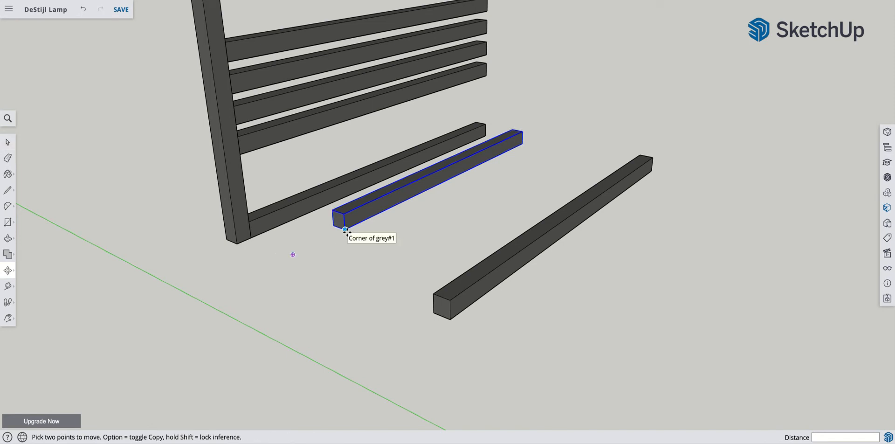
click(344, 229)
key(alt)
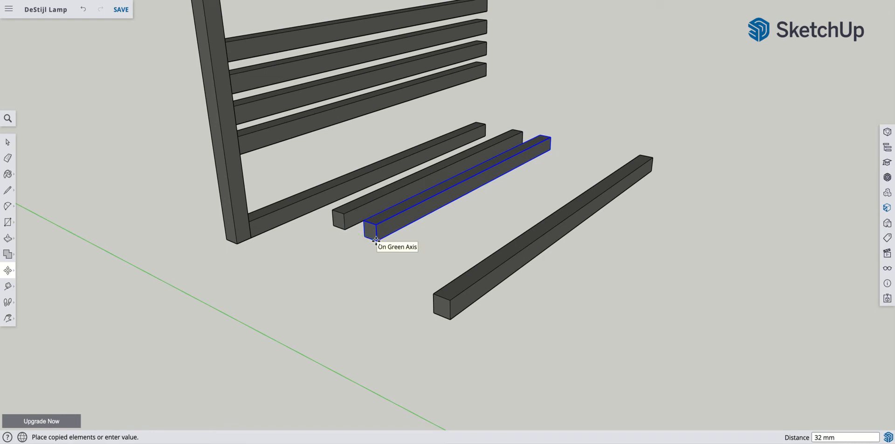
click(376, 239)
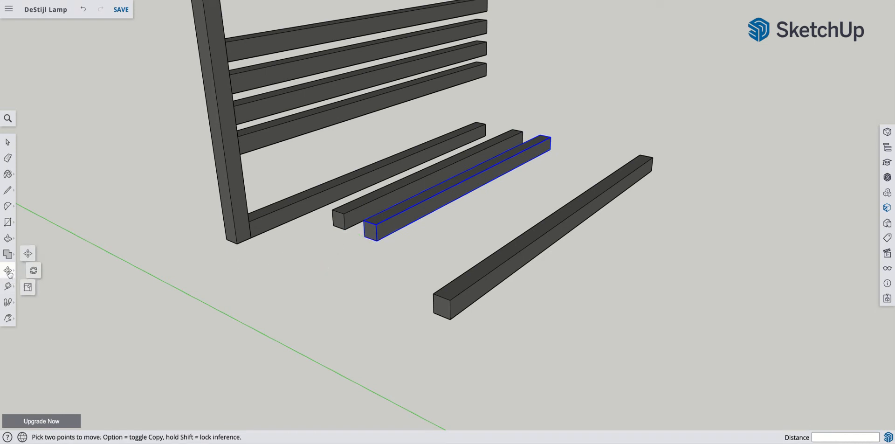
- Rotate the copied bar 90° on the ground plane about its near bottom corner so it runs along the green axis
click(30, 270)
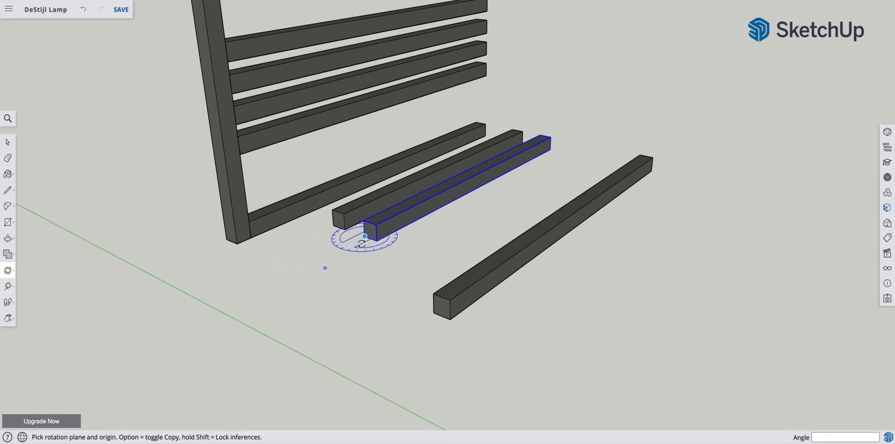
click(377, 240)
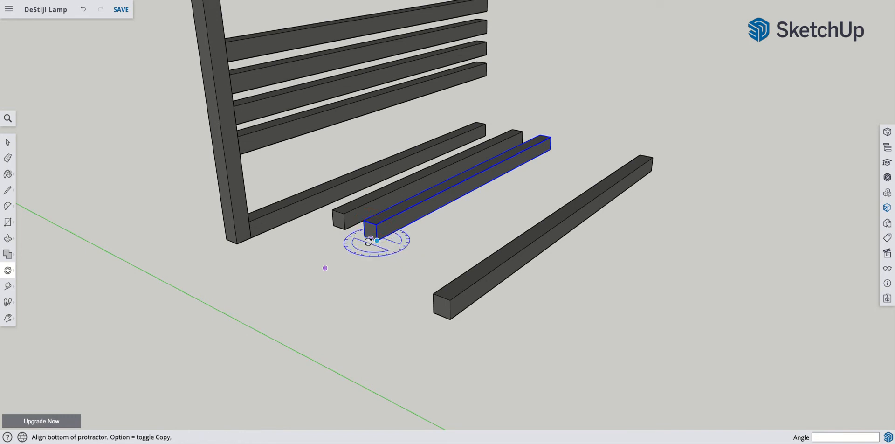
click(364, 235)
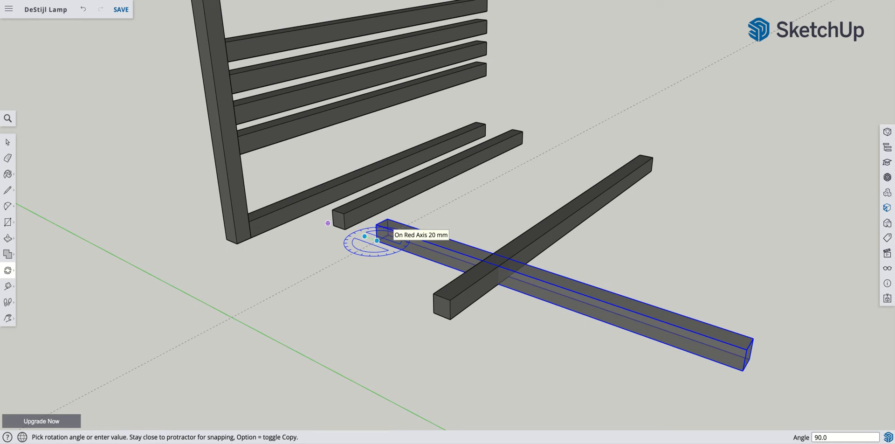
click(391, 230)
click(8, 141)
- Move the rotated bar 77 mm by its bottom corner onto the lower edge of the ground bar joined to the upright, then deselect it
click(6, 273)
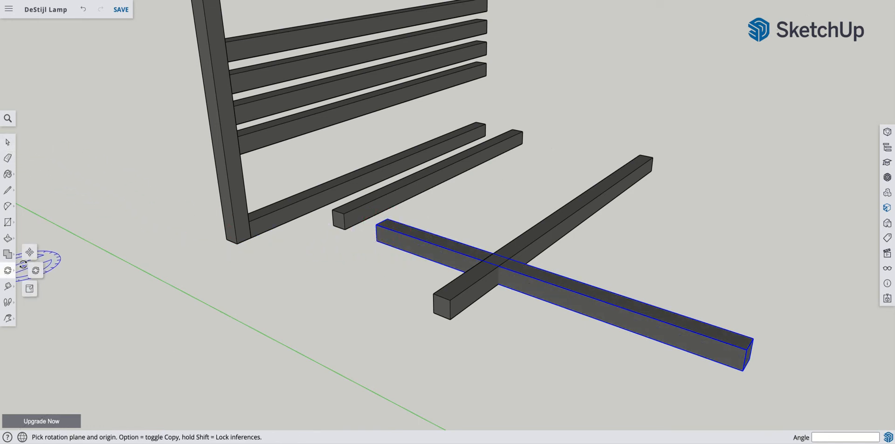
click(26, 270)
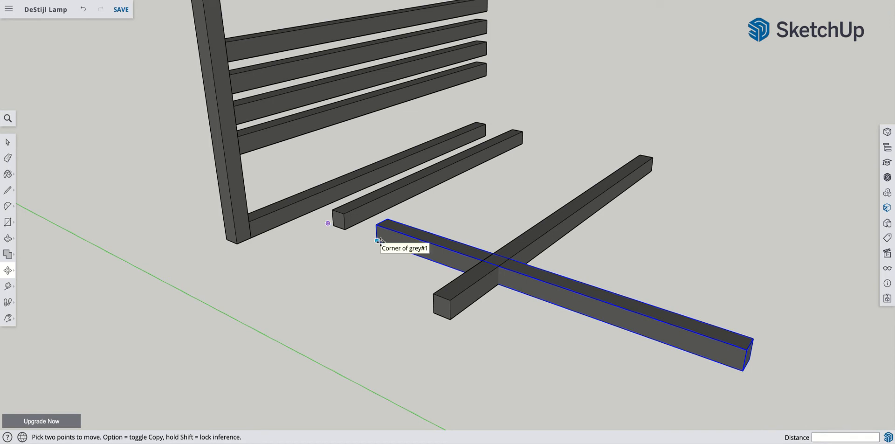
click(378, 242)
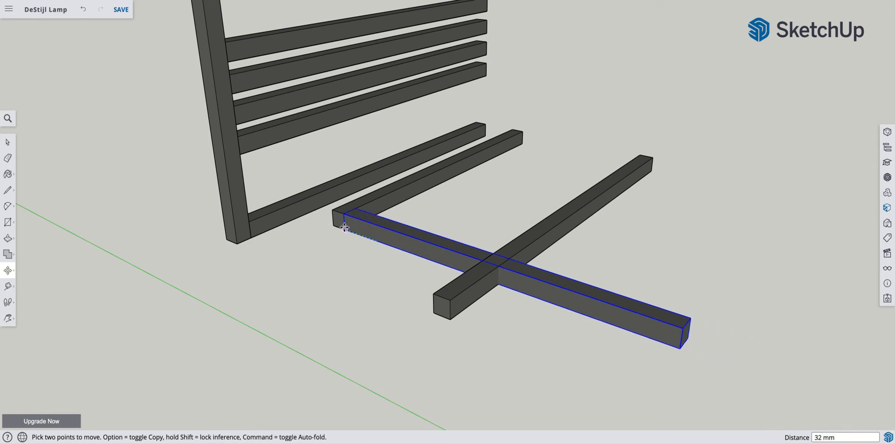
click(303, 213)
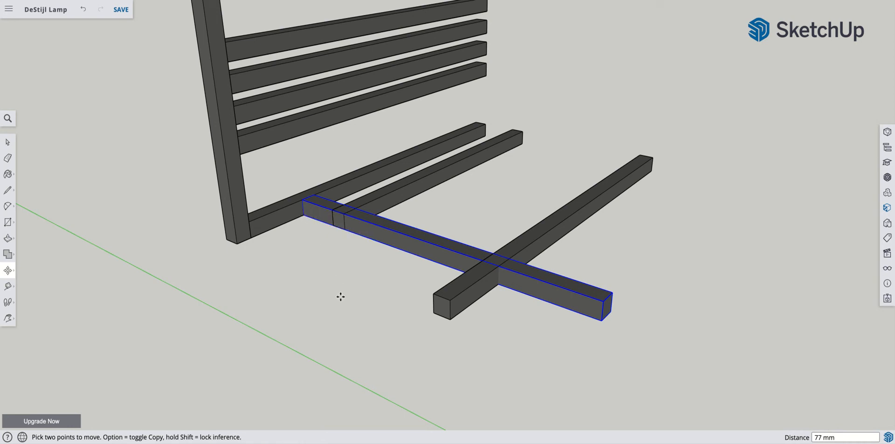
scroll(313, 298, down, 5)
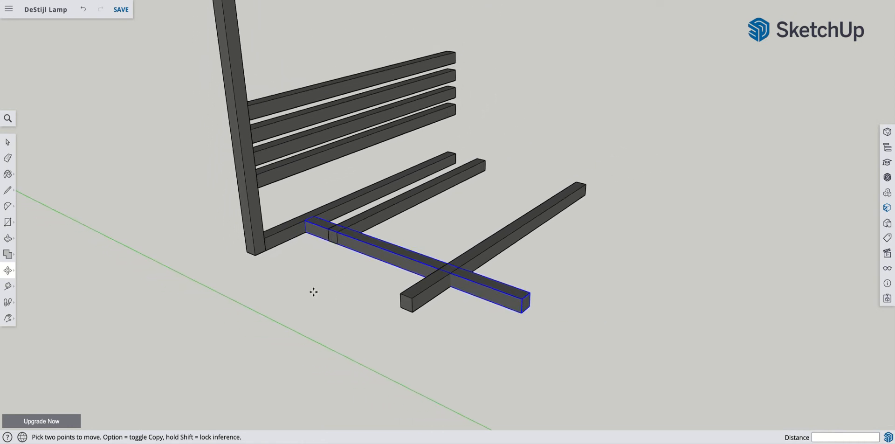
scroll(315, 291, down, 3)
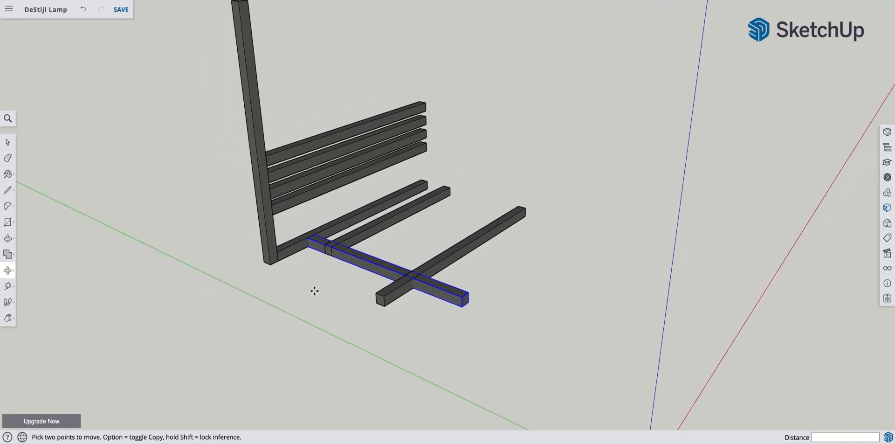
scroll(315, 292, up, 3)
scroll(326, 296, up, 2)
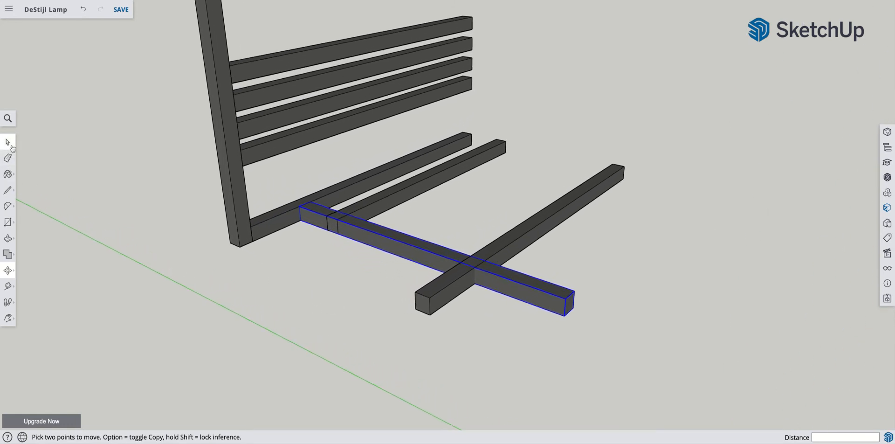
click(8, 143)
click(249, 292)
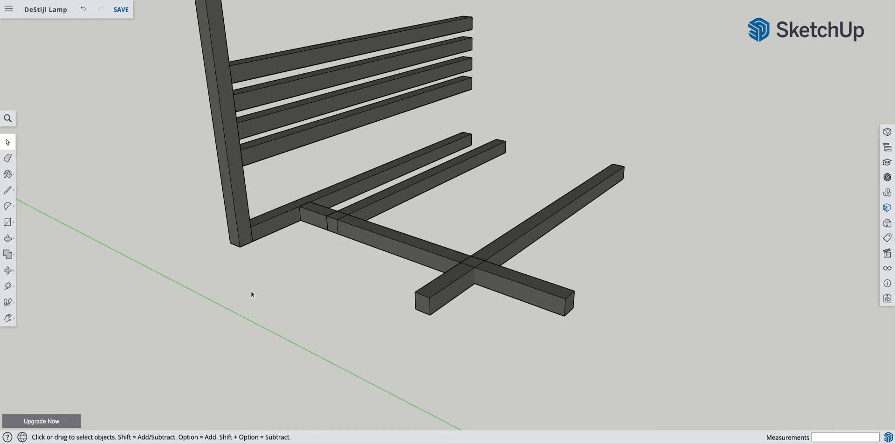
- Copy the crosswise bar by its bottom corner to the open ground in front of the frame
click(402, 244)
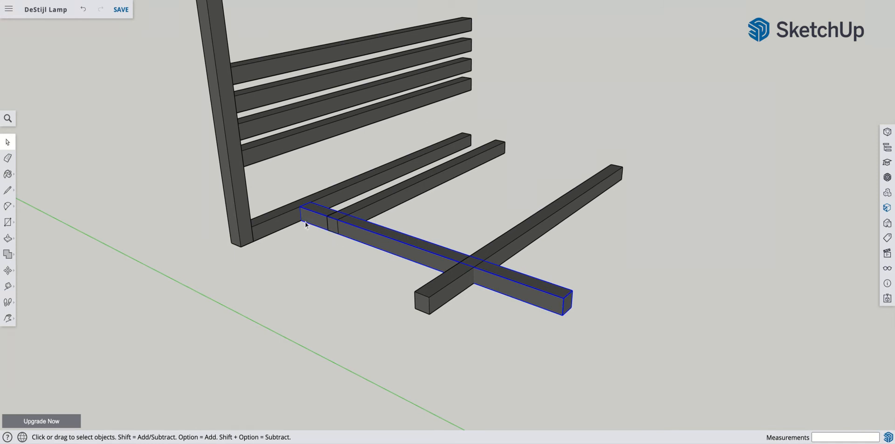
scroll(306, 223, down, 1)
key(m)
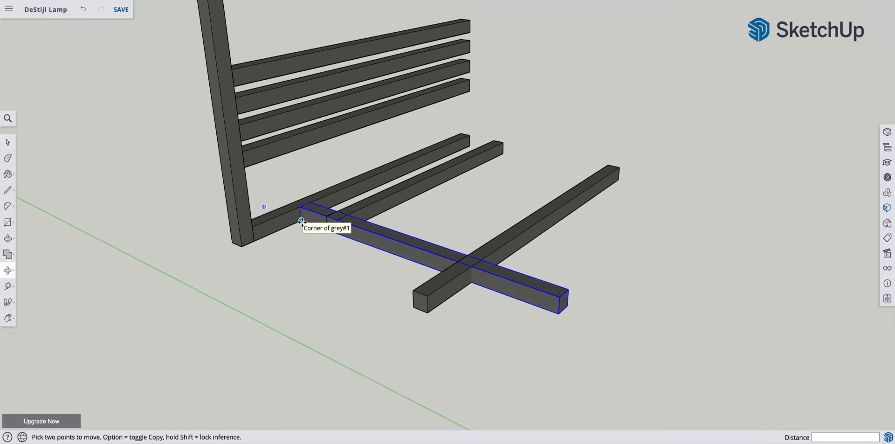
scroll(301, 220, down, 1)
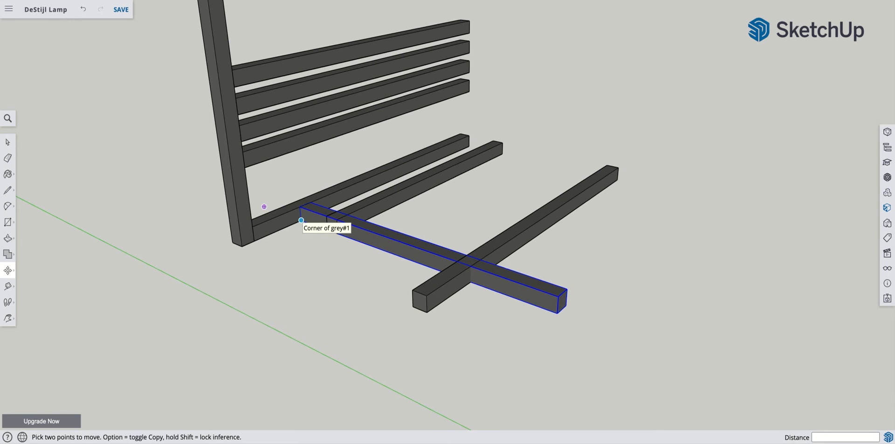
click(301, 220)
key(alt)
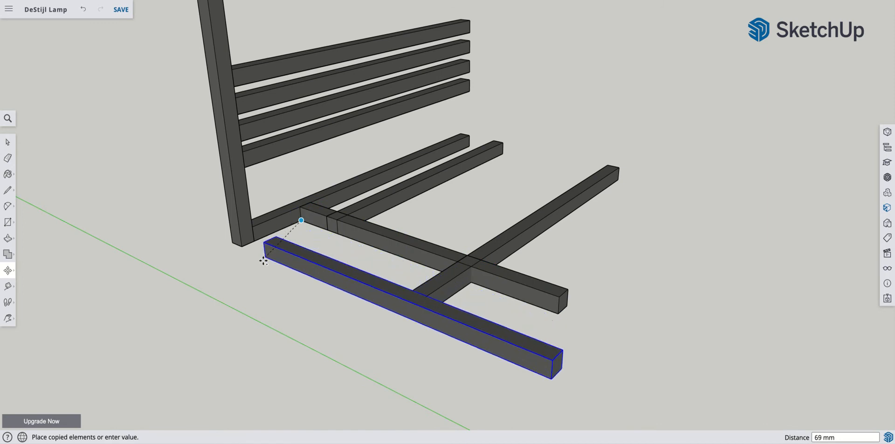
click(225, 310)
scroll(228, 300, down, 2)
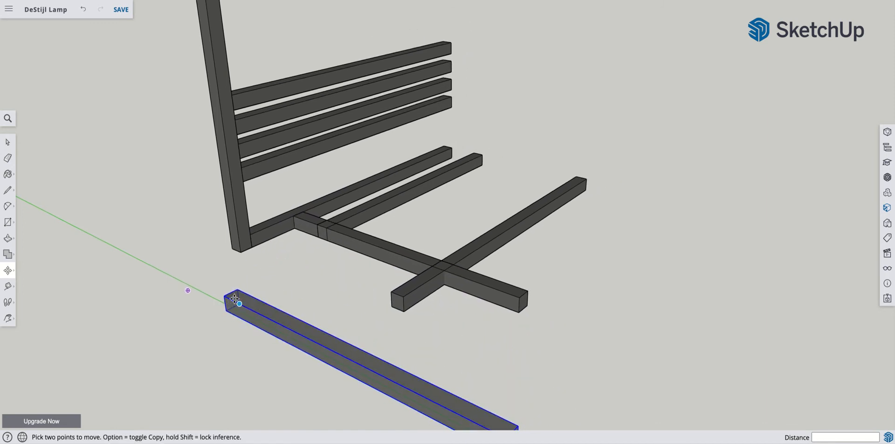
key(space)
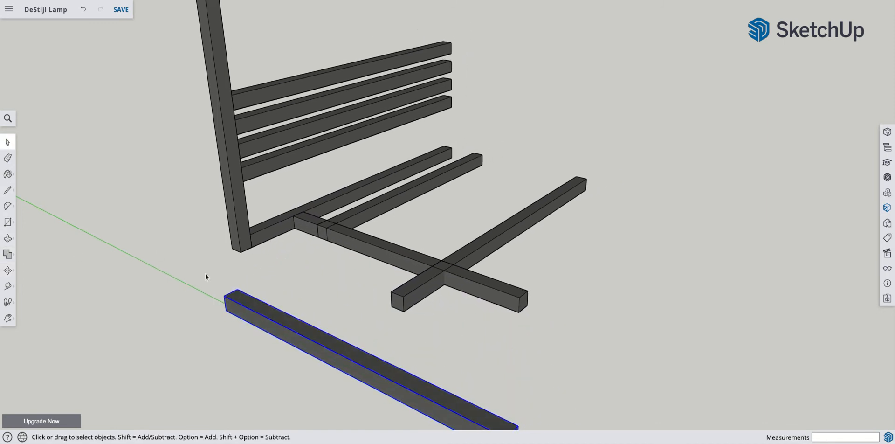
- Make the copied crosswise bar a unique component and open it for editing
right_click(257, 308)
click(282, 247)
right_click(263, 312)
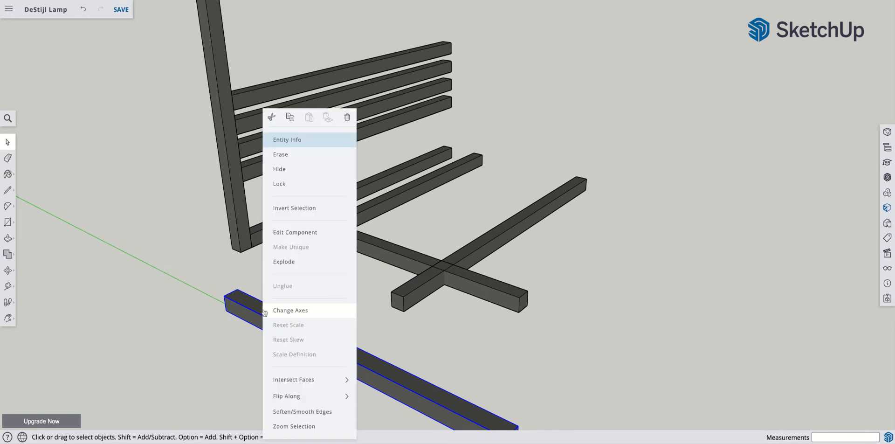
click(290, 232)
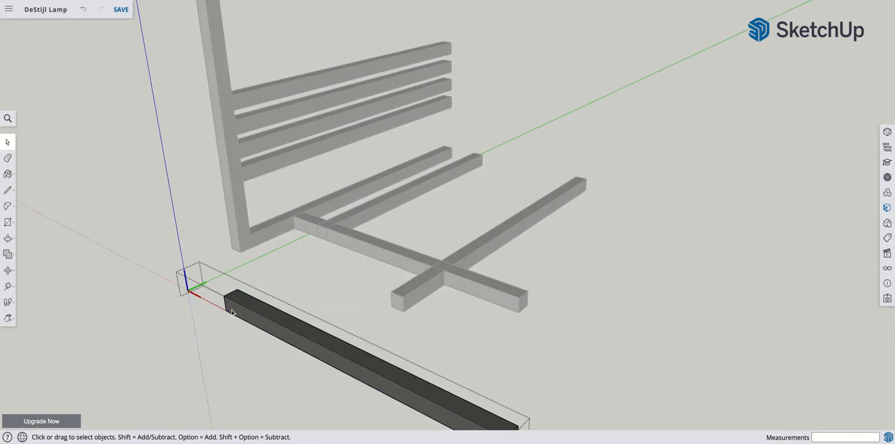
- Push the copied bar's top face down 8 mm and pull its long front face outward 60 mm to form a flat panel
scroll(153, 273, down, 3)
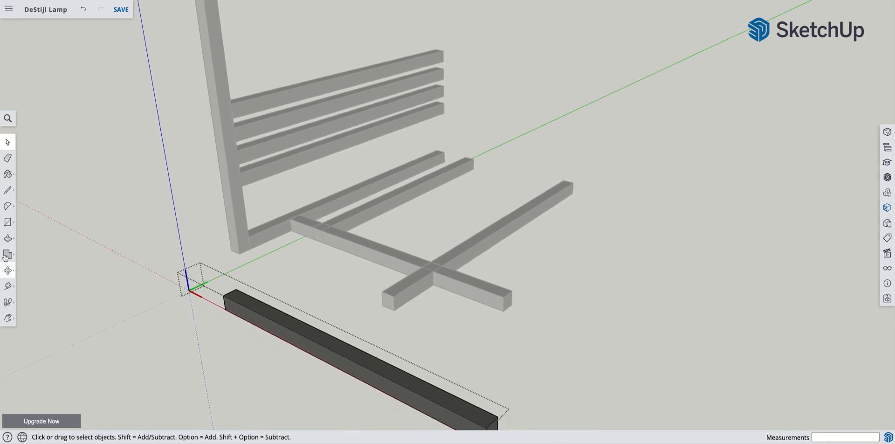
click(8, 238)
click(256, 314)
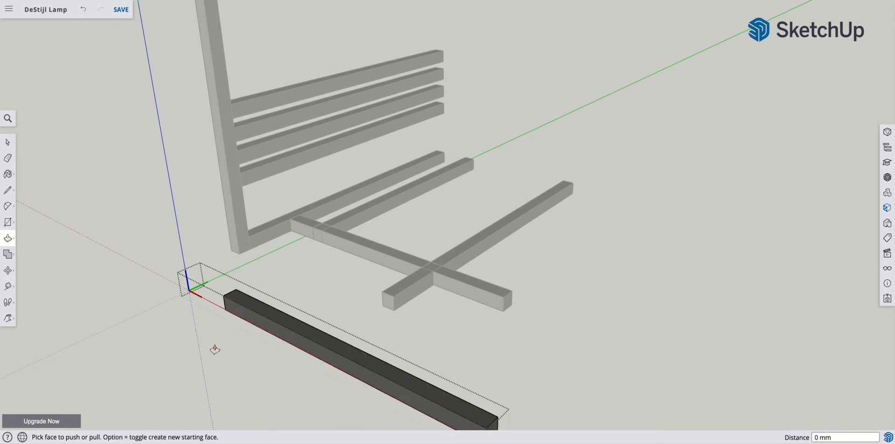
text(8)
key(Return)
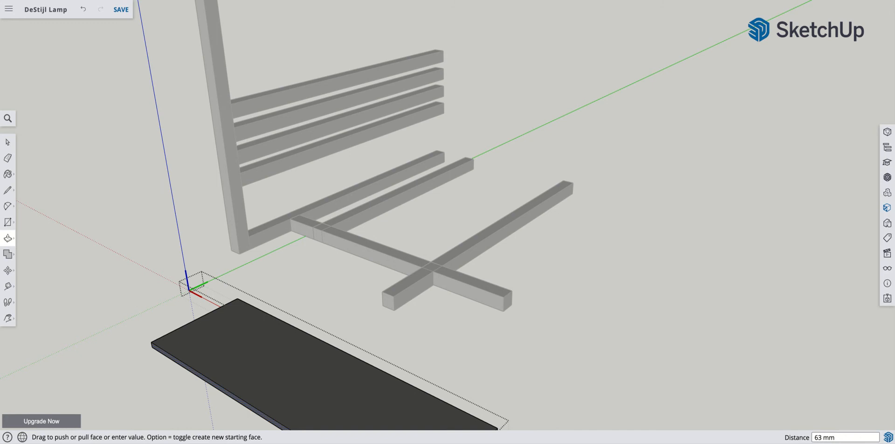
text(60)
key(Return)
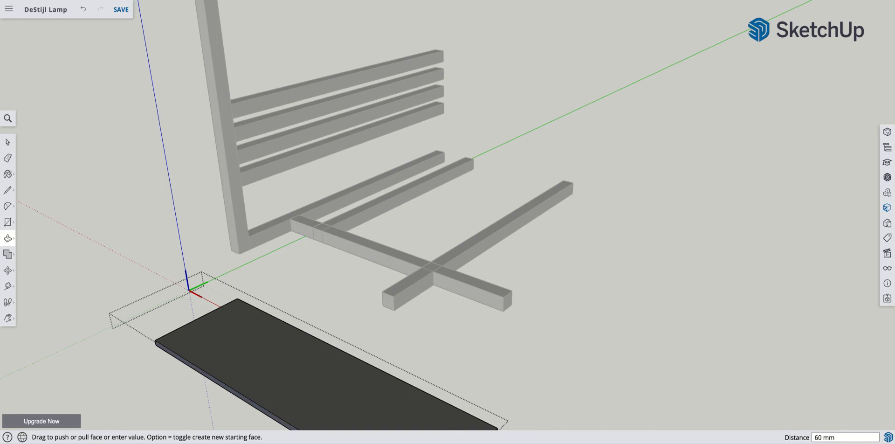
- Paint the flat panel's top face with the red Color A05 and leave component editing
click(9, 179)
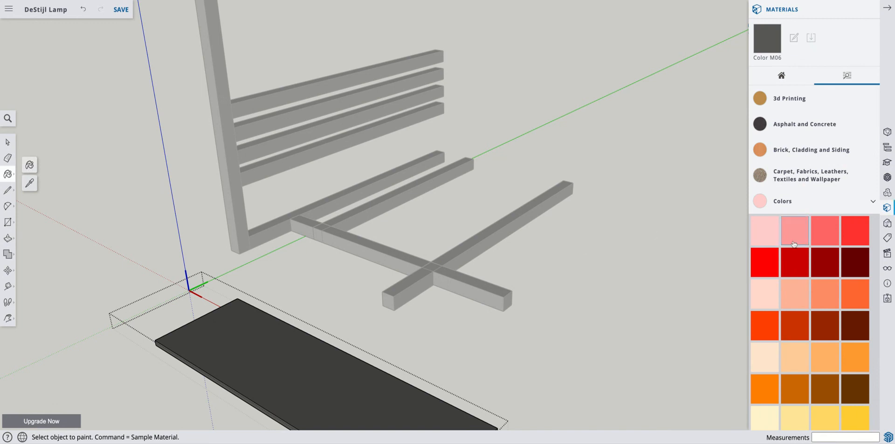
click(764, 260)
click(297, 360)
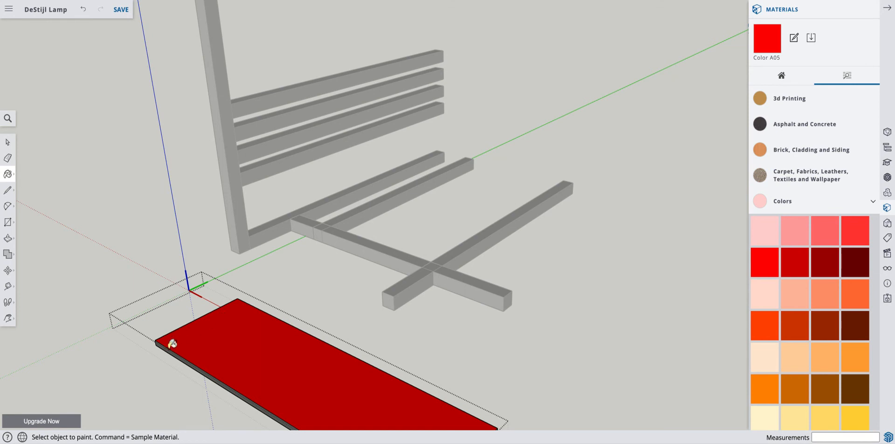
click(14, 148)
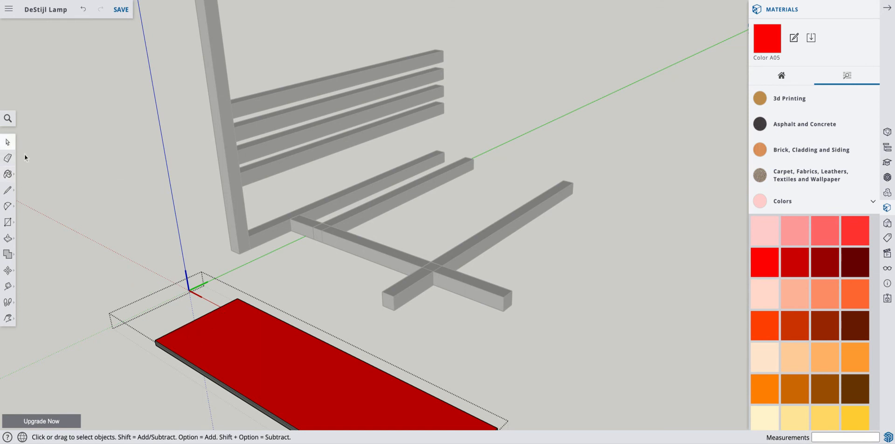
click(58, 169)
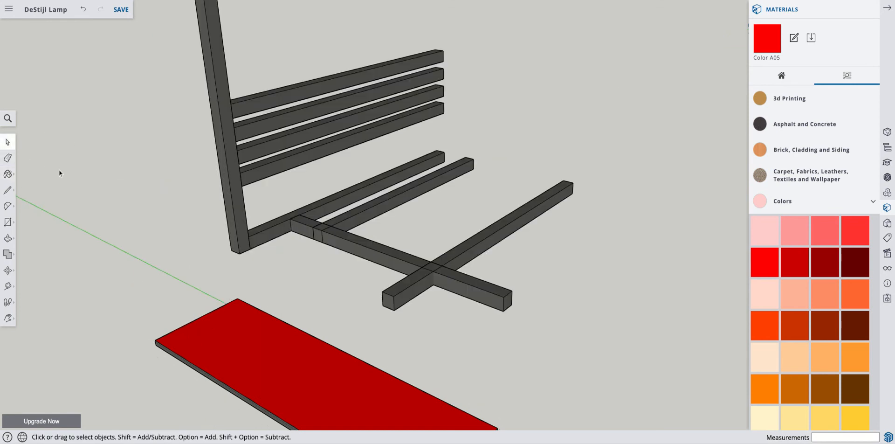
- Paint the remaining faces of the flat panel component with the red Color A05
click(10, 175)
click(200, 338)
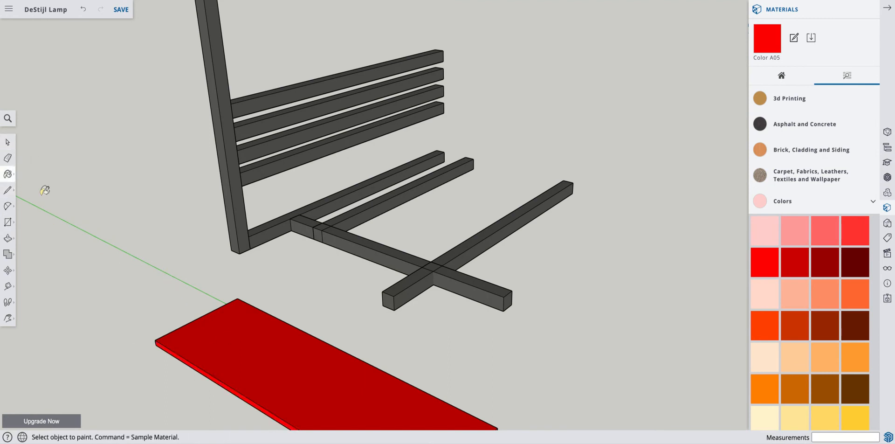
click(7, 141)
- Move the red panel by its top corner into the frame, snapping it to the top inner corner where the crosswise bar meets the second bar
click(221, 336)
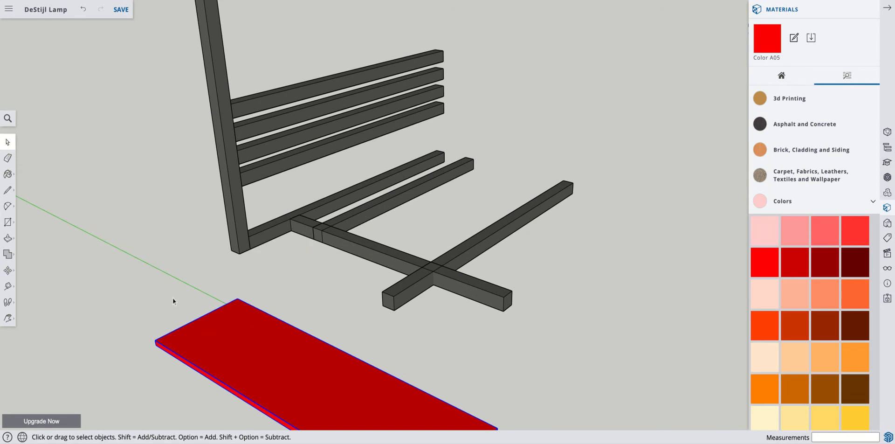
key(m)
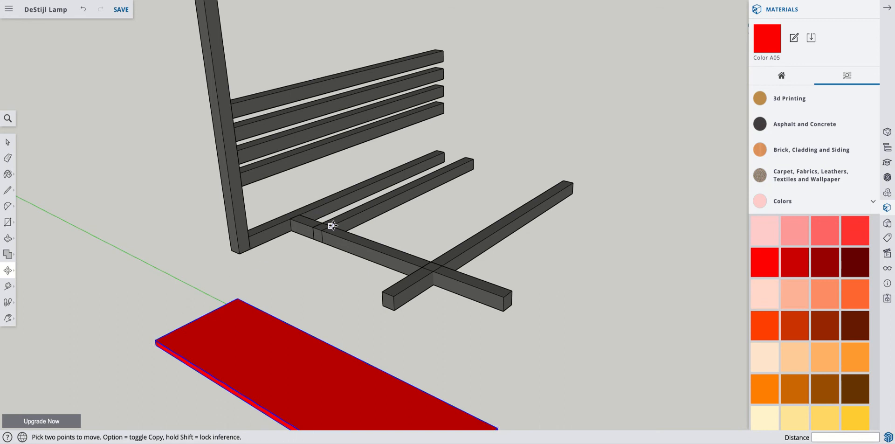
click(155, 340)
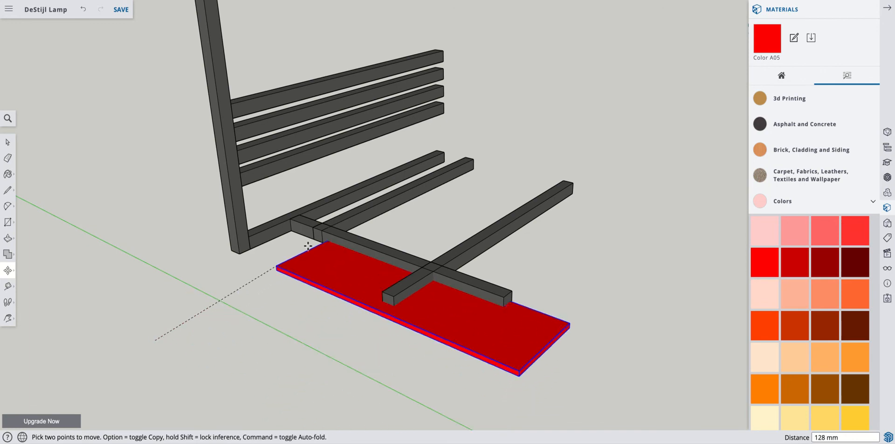
scroll(339, 230, up, 6)
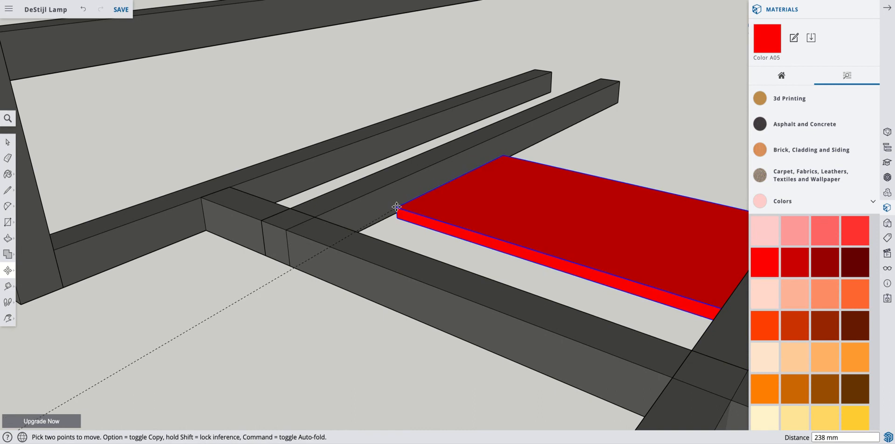
click(314, 216)
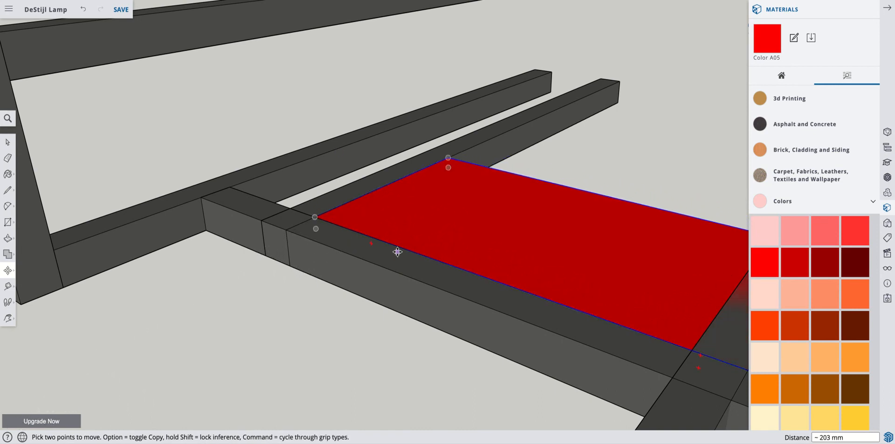
scroll(472, 269, up, 3)
scroll(472, 269, down, 10)
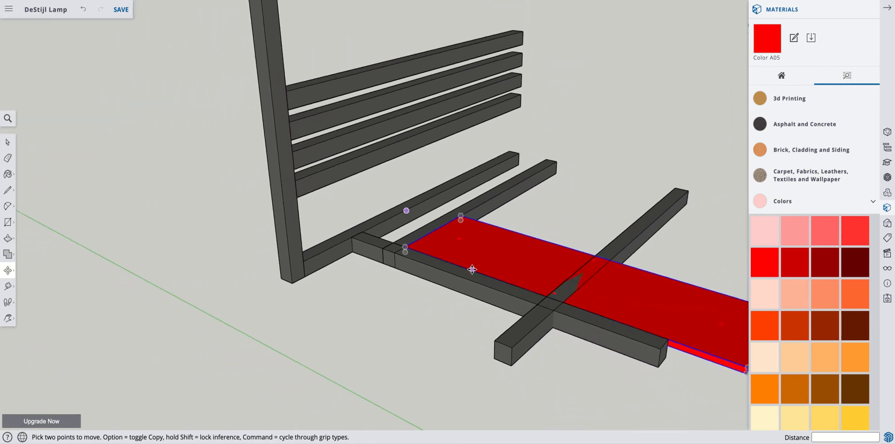
scroll(640, 323, down, 1)
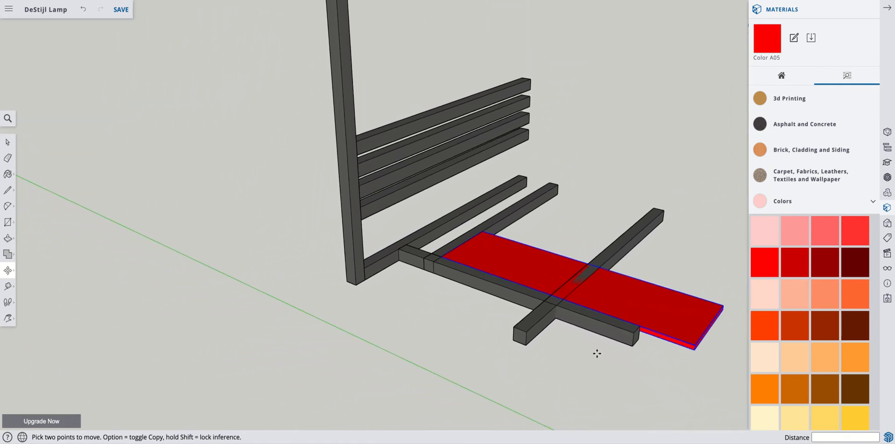
- Move the bar crossing over the red panel straight up 12 mm onto the top of the crosswise bar
click(8, 142)
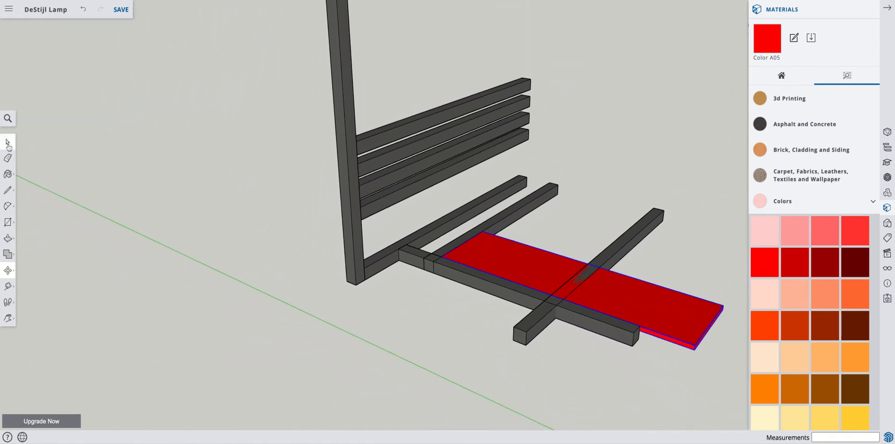
key(m)
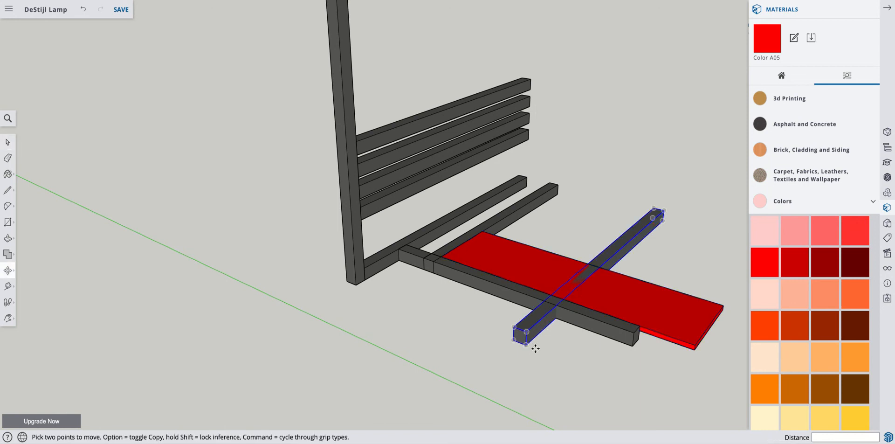
click(555, 318)
click(556, 306)
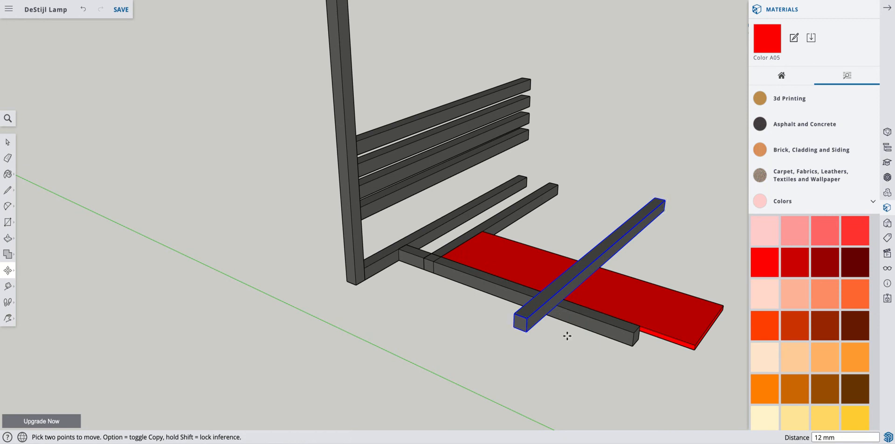
- Open the red panel component and push its protruding end face in 115 mm, flush with the raised bar's outer side, then leave component editing
click(8, 142)
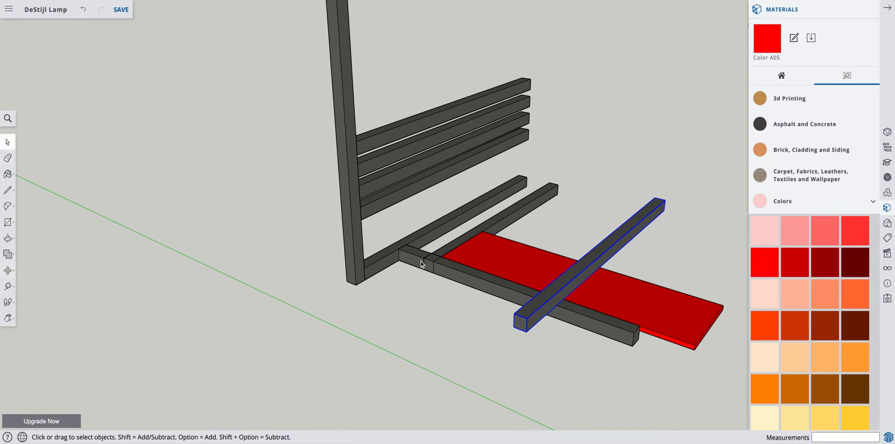
right_click(629, 298)
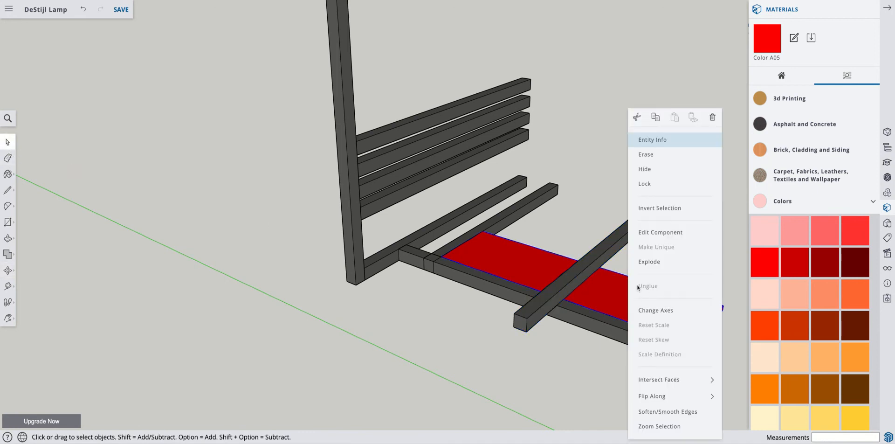
click(655, 233)
scroll(708, 333, up, 6)
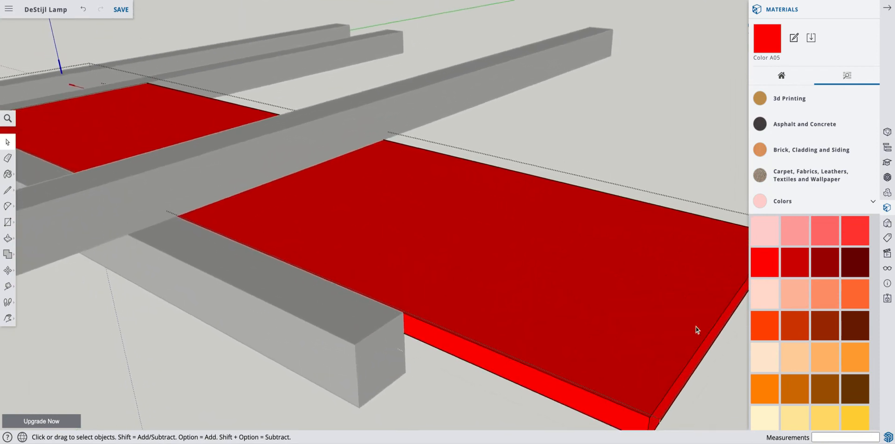
scroll(697, 330, down, 4)
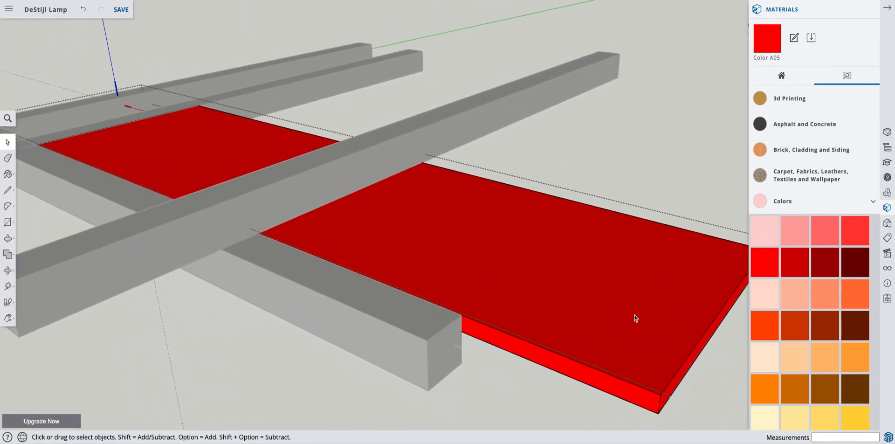
click(8, 238)
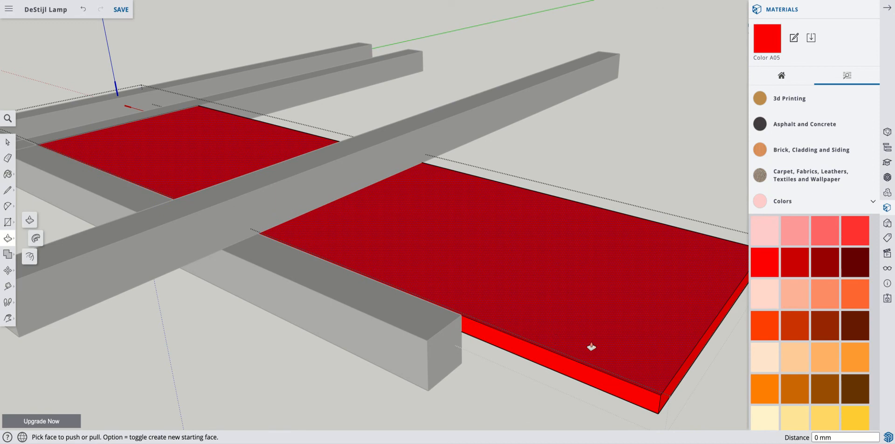
drag(669, 392, 348, 169)
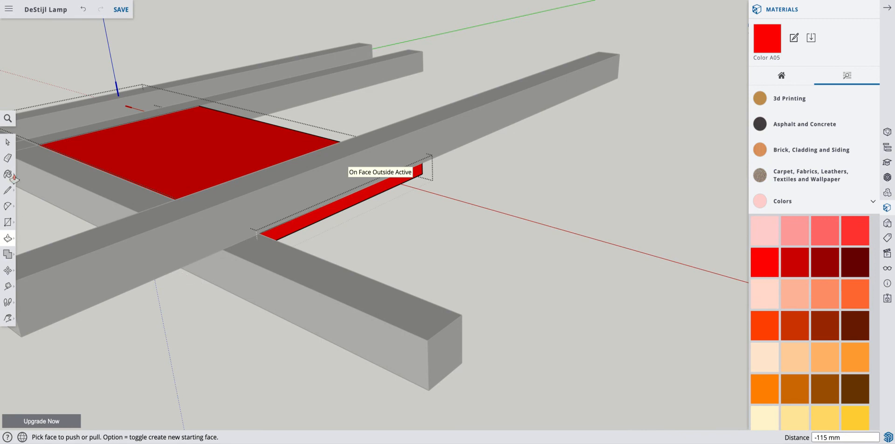
click(7, 142)
scroll(212, 229, down, 3)
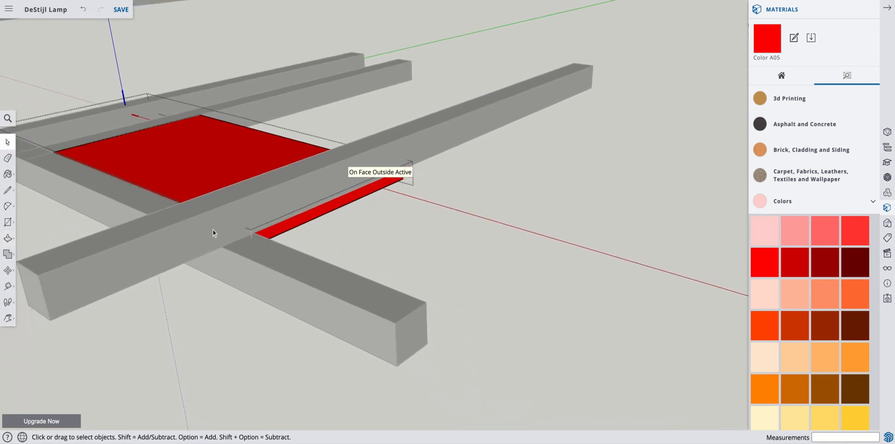
scroll(212, 229, down, 2)
click(362, 368)
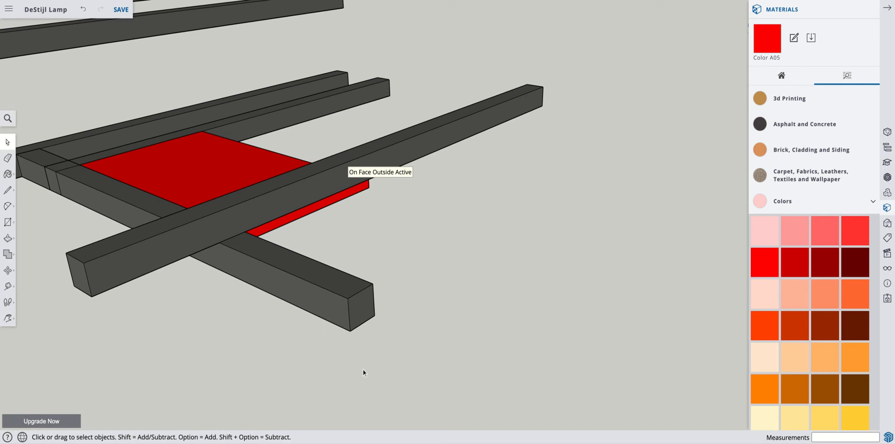
- Move the bar at the red panel's inner end straight up 12 mm by its bottom corner onto the crosswise bar
scroll(194, 319, down, 5)
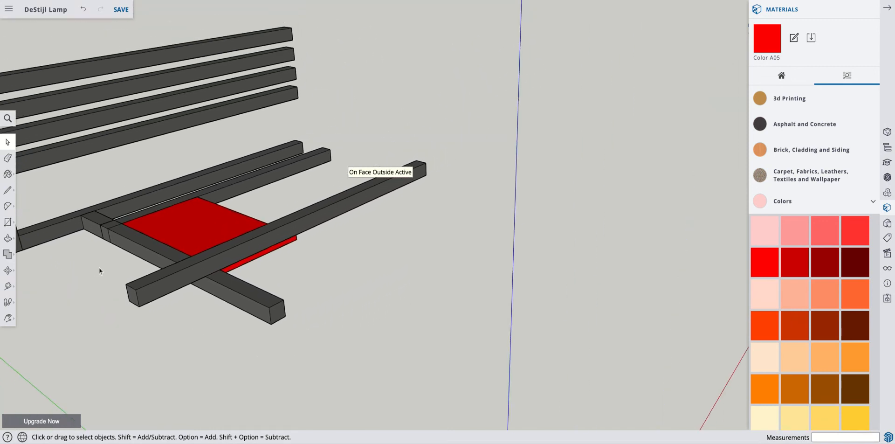
scroll(100, 262, up, 2)
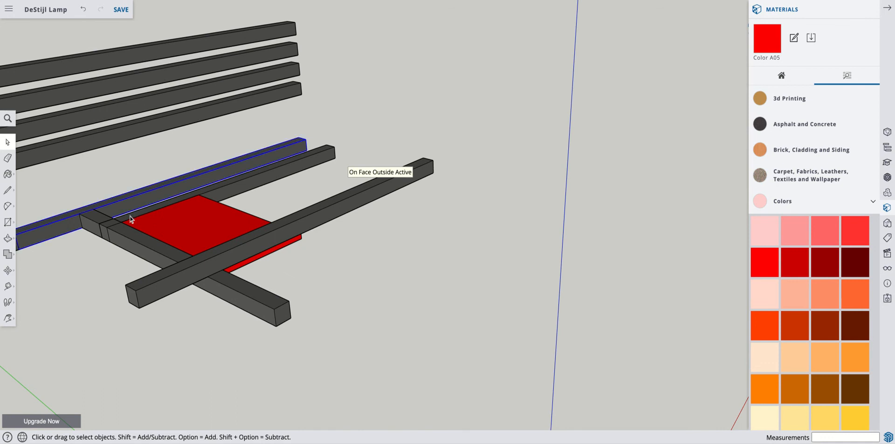
key(m)
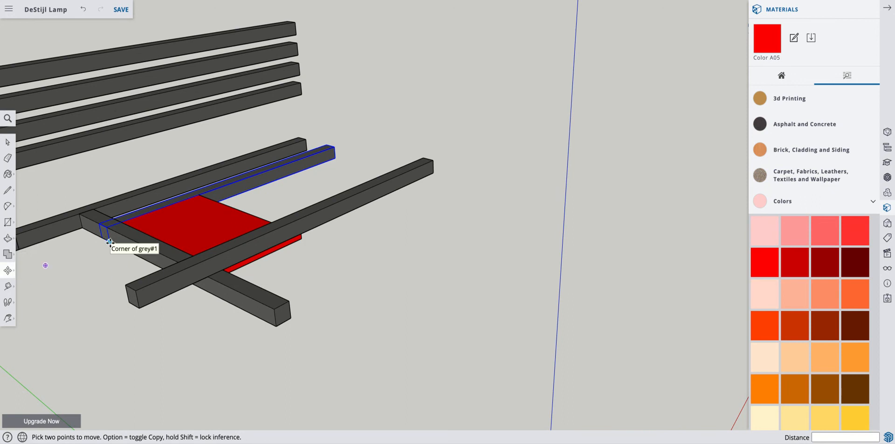
click(109, 241)
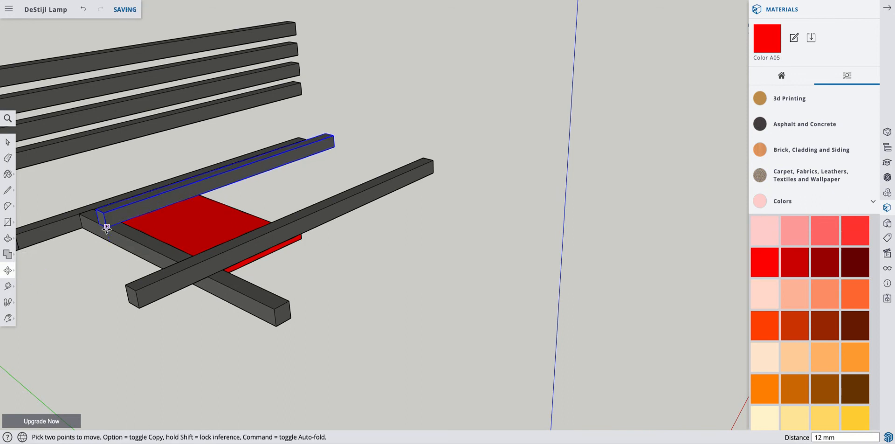
click(106, 227)
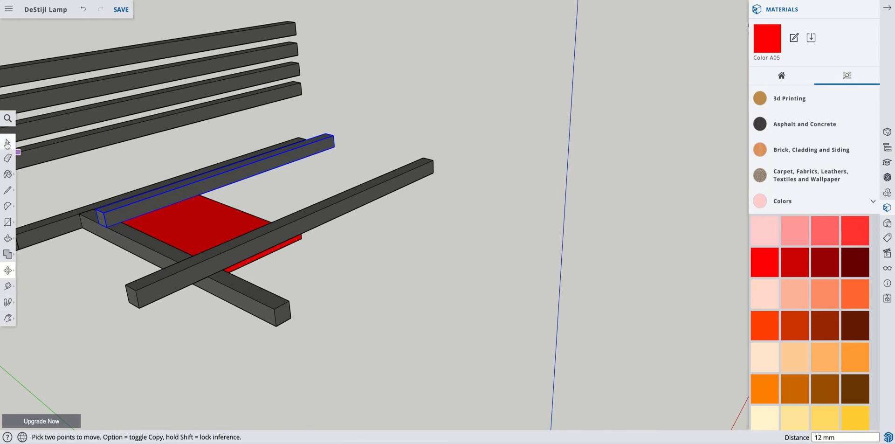
click(7, 142)
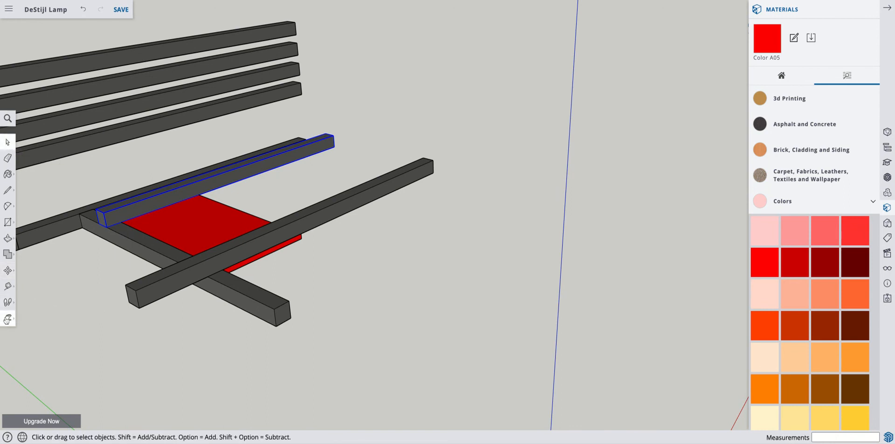
click(8, 319)
mouse_move(67, 281)
mouse_down()
mouse_move(198, 291)
mouse_move(237, 313)
mouse_move(209, 322)
mouse_move(64, 282)
mouse_up()
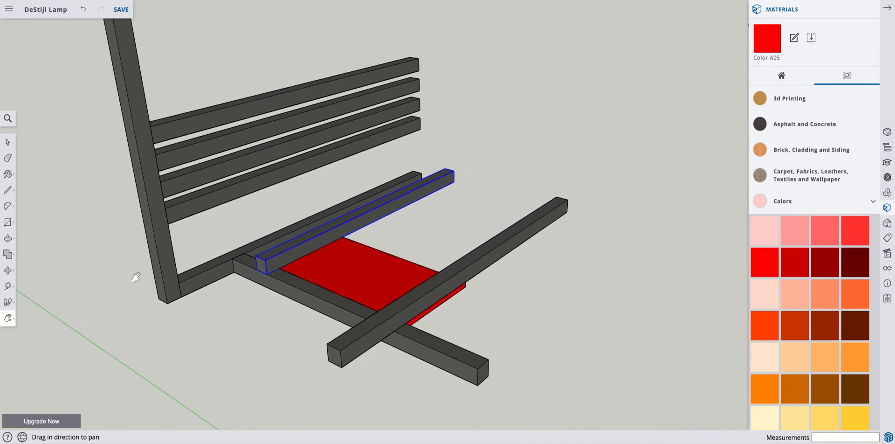
scroll(132, 275, down, 2)
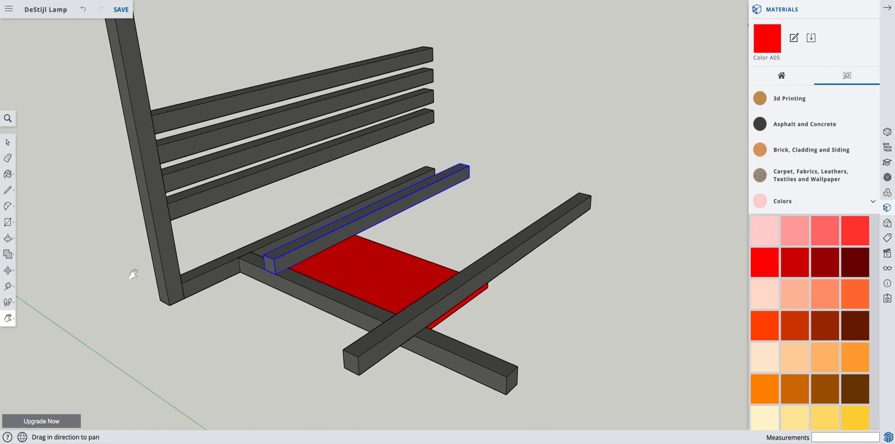